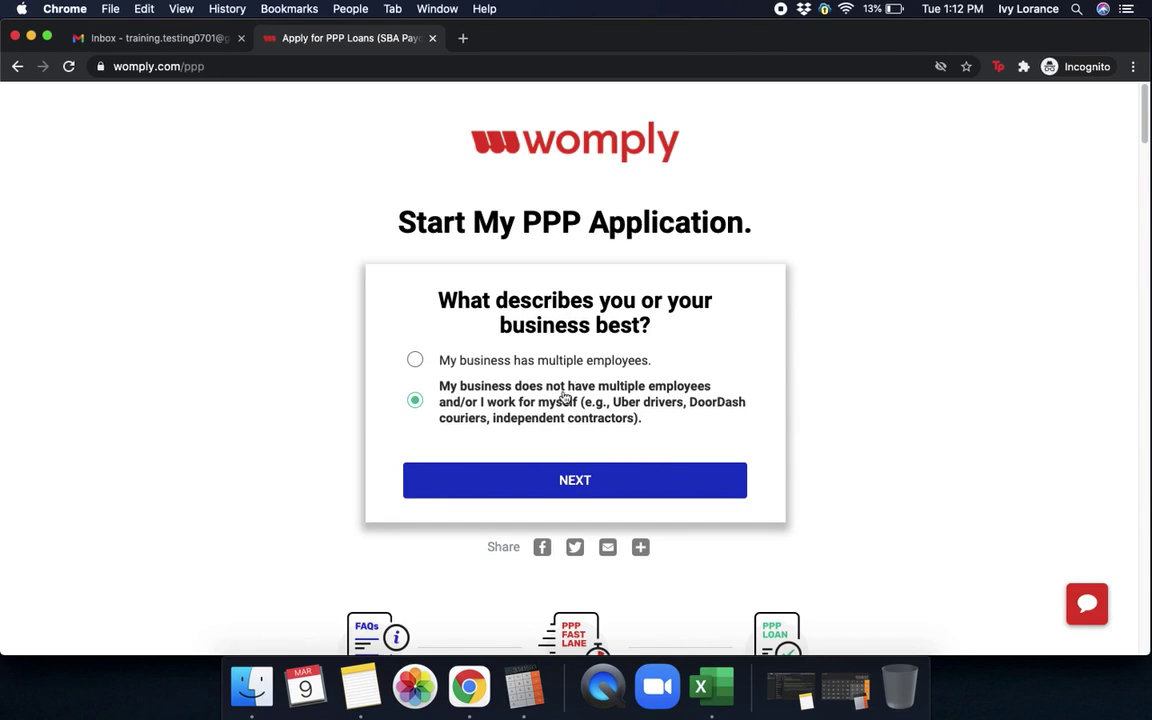
Choose the 'I work for myself' option to apply as a self-employed borrower
left_click(538, 481)
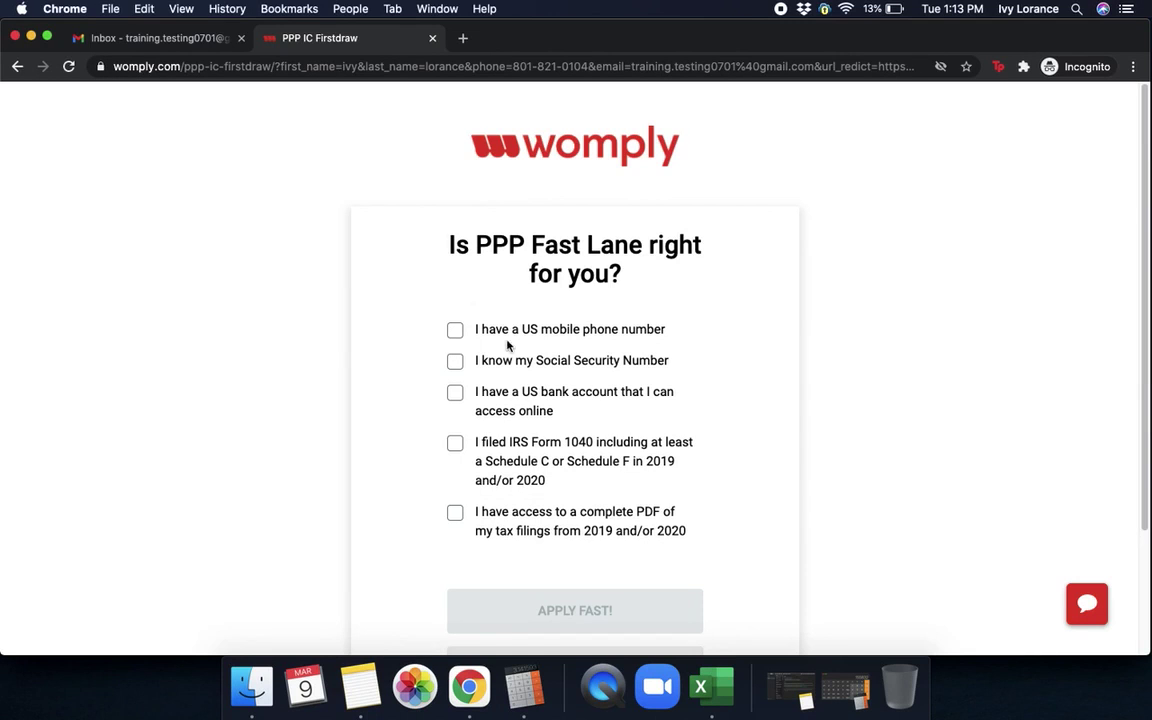
Confirm US mobile phone, known SSN, online bank, Form 1040 Schedule C/F and PDF tax filings, then apply fast
left_click_drag(1143, 355, 1143, 440)
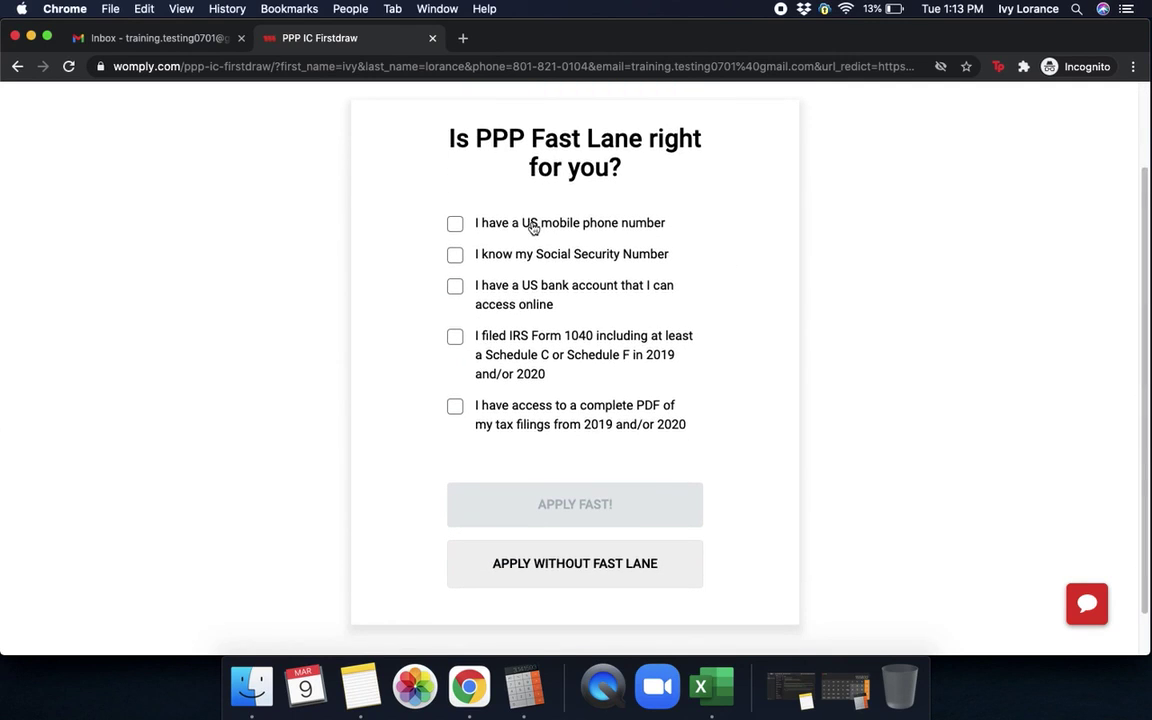
left_click(456, 224)
left_click(456, 258)
left_click(457, 289)
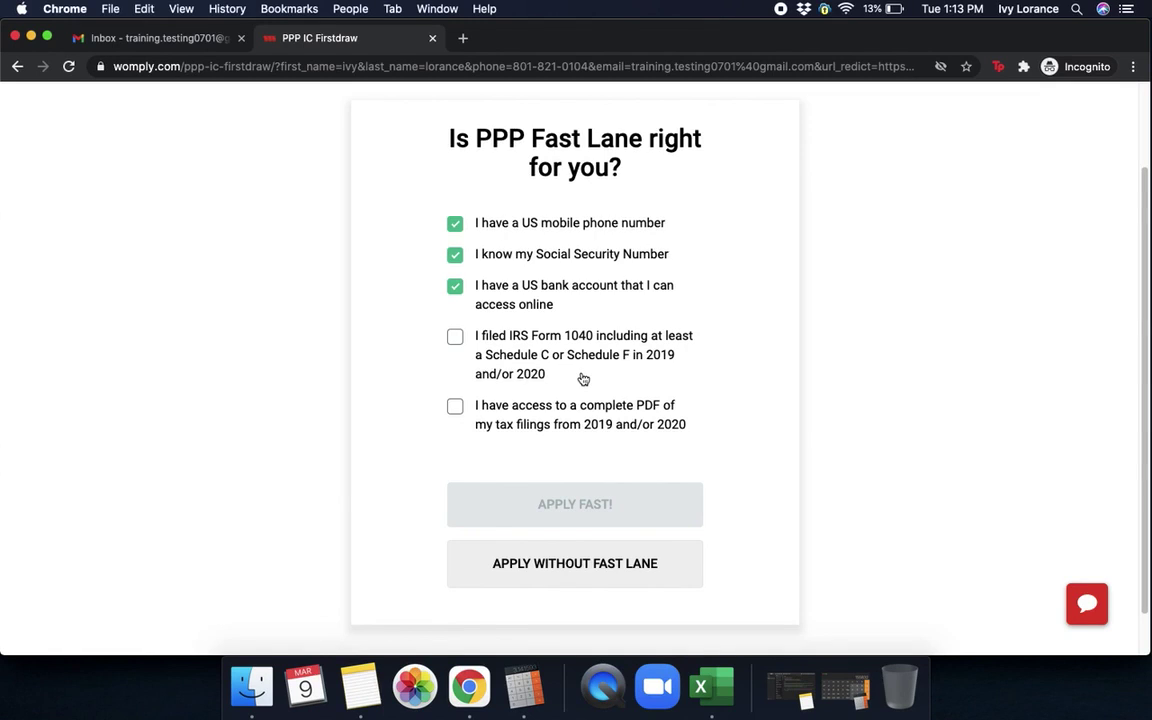
left_click(456, 338)
left_click(458, 407)
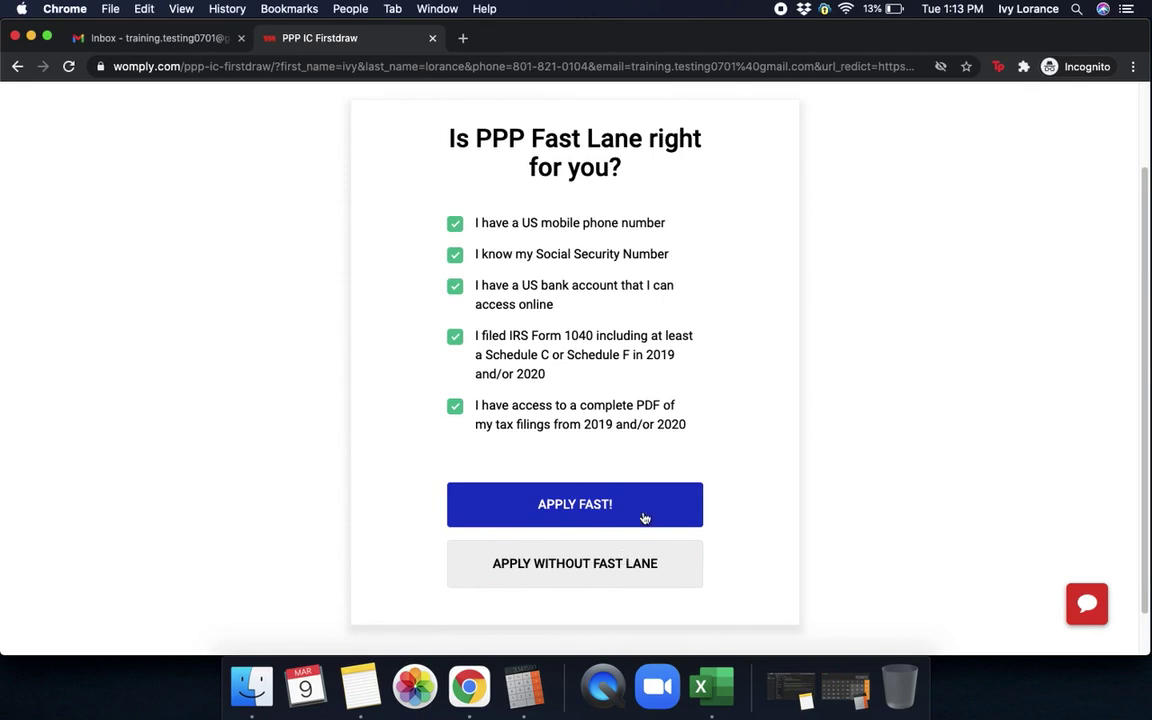
left_click(643, 517)
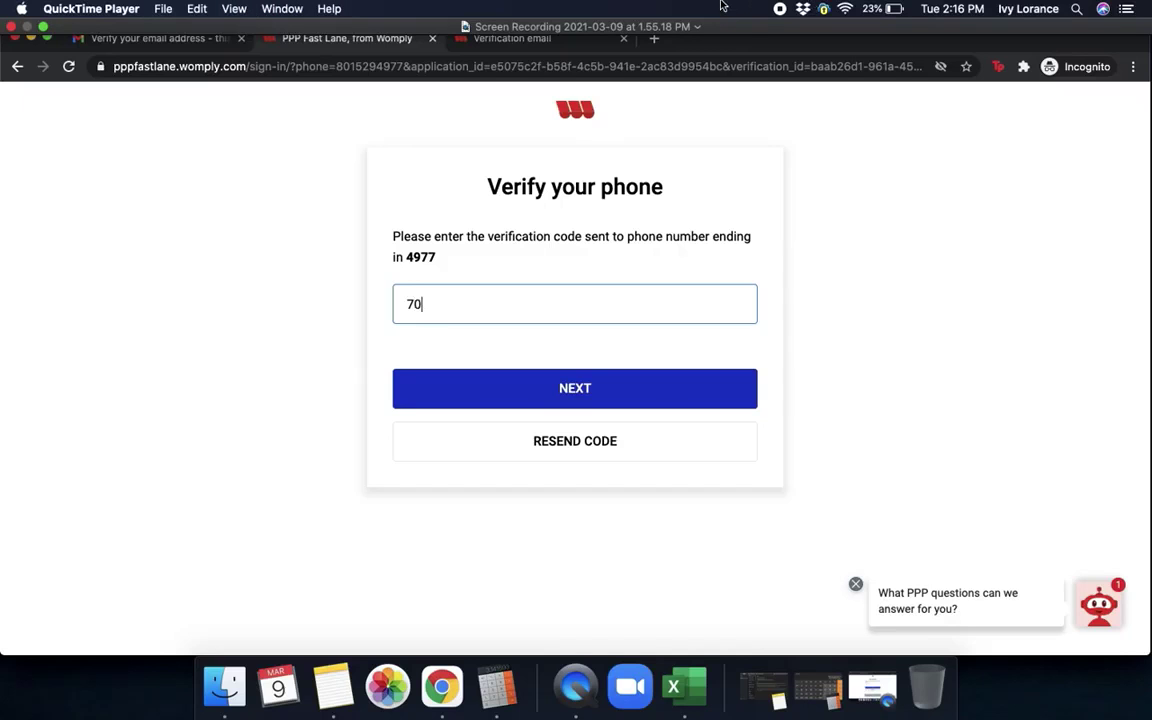
Enter the texted verification code and accept the phone-verified confirmation
left_click(623, 400)
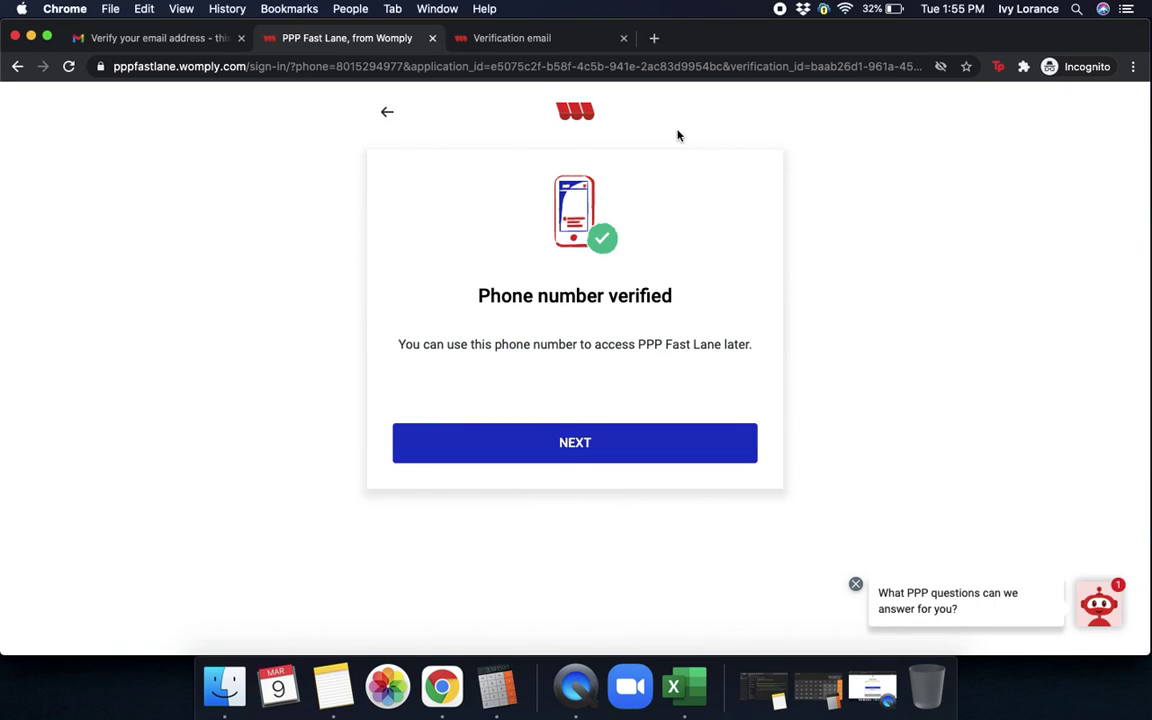
left_click(527, 457)
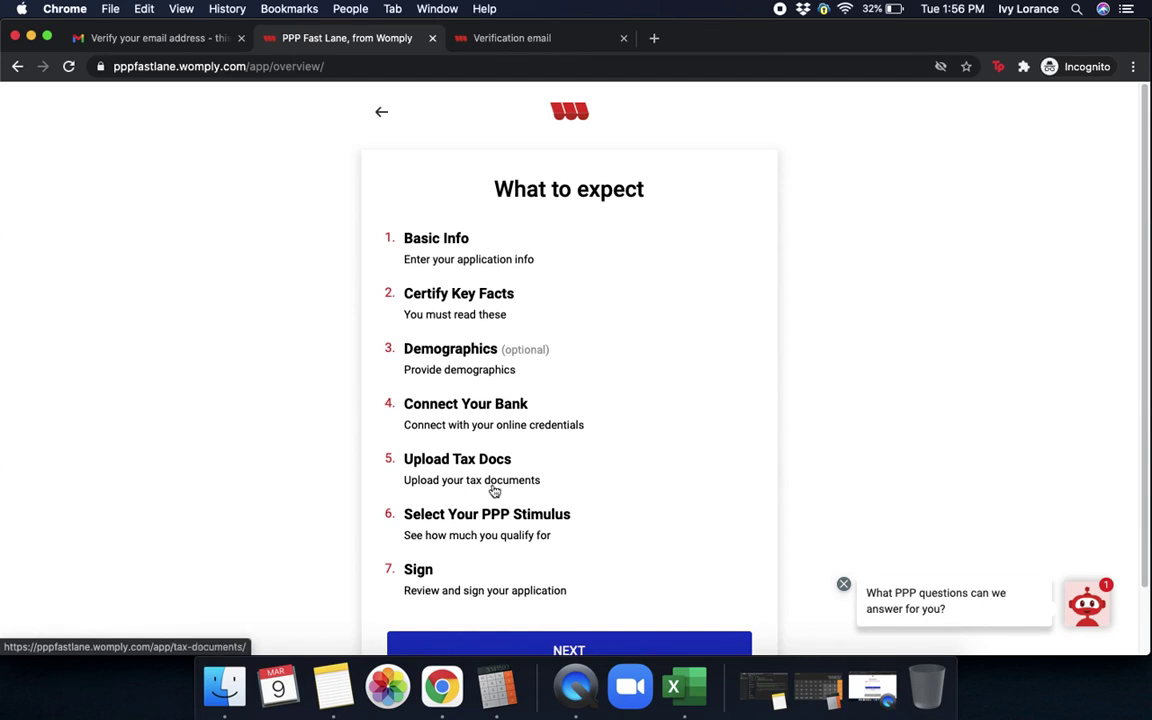
Continue past the seven-step What to expect overview to the basic info form
left_click(431, 642)
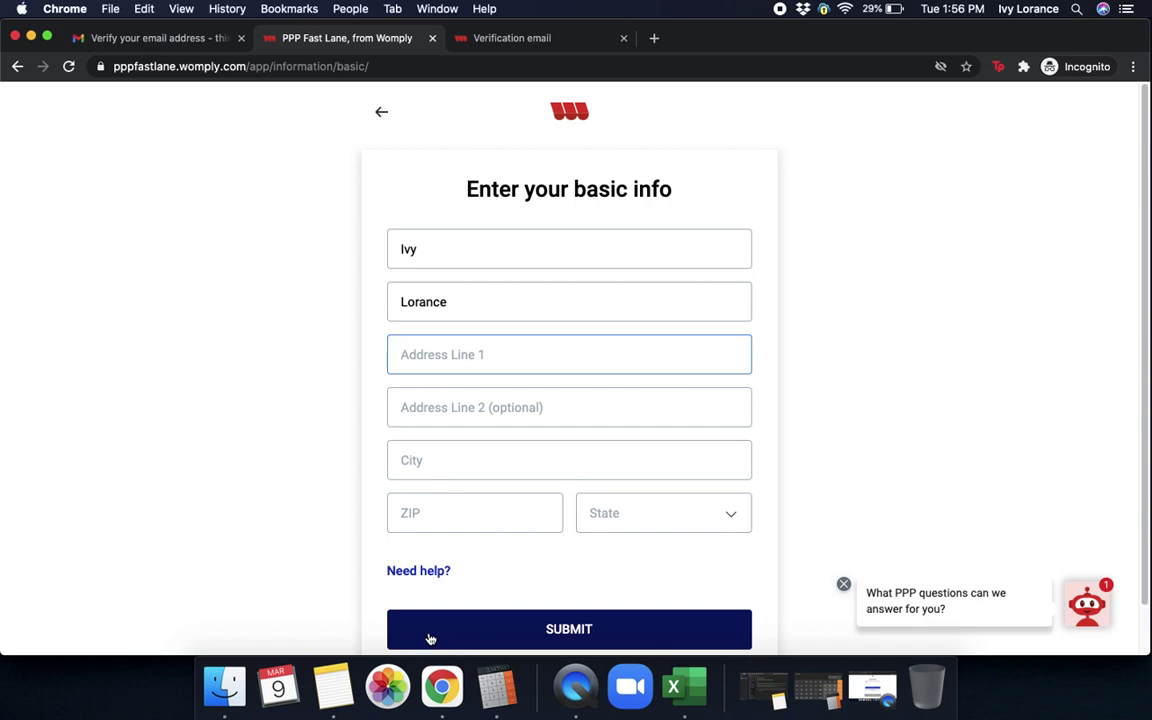
Enter the borrower's street address, city, ZIP code and state, and submit the basic info
left_click(452, 467)
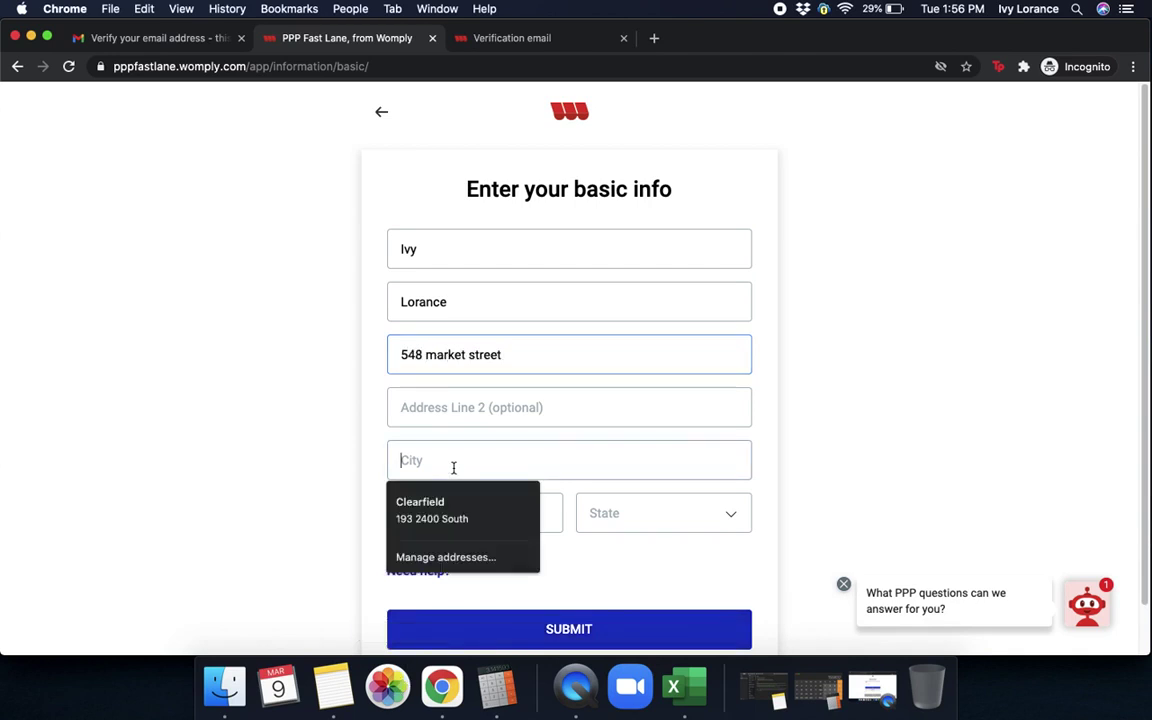
type("san francisco")
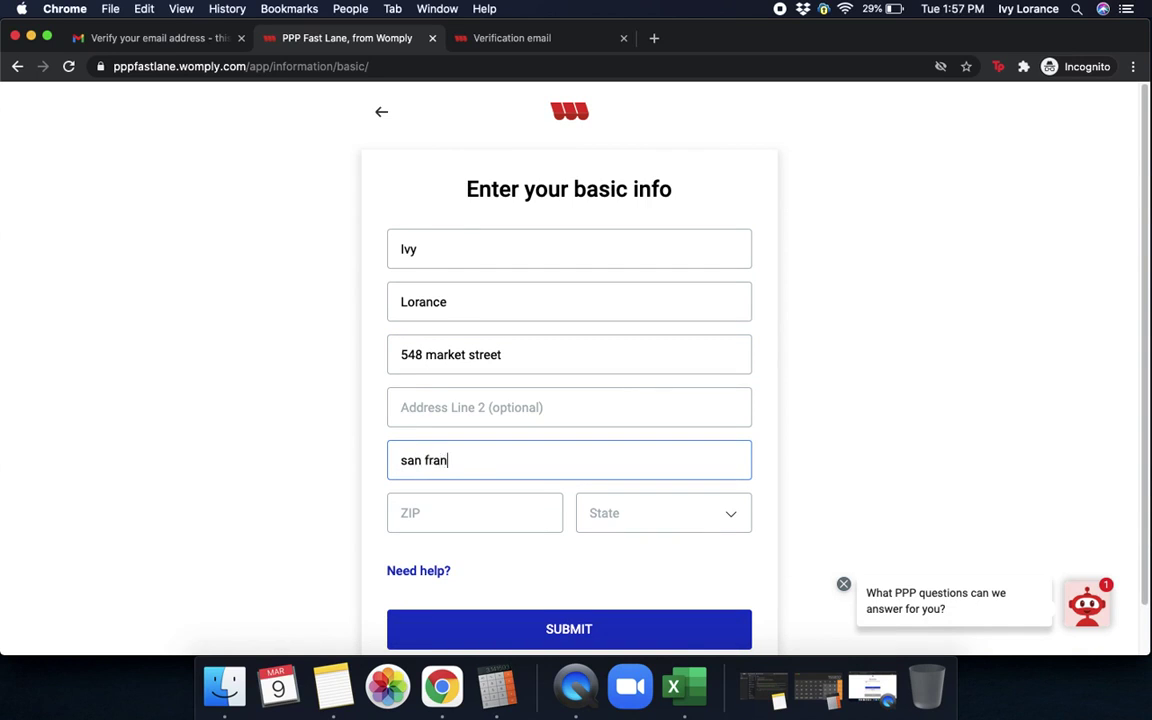
left_click(430, 508)
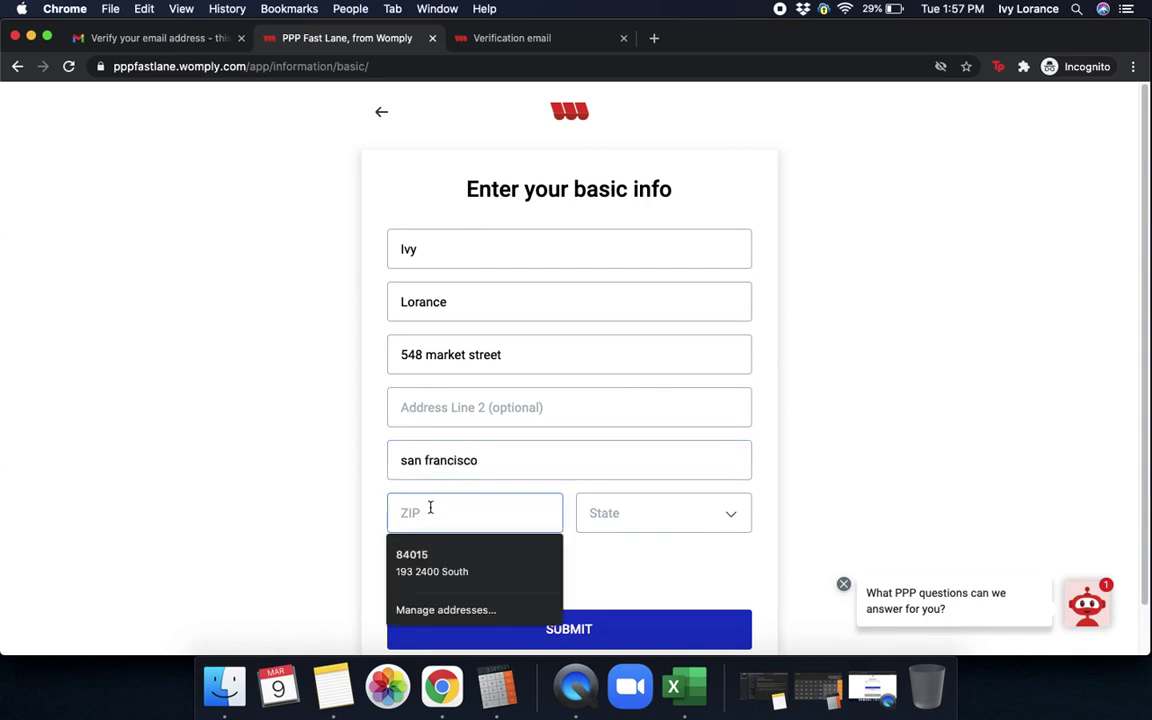
type("94")
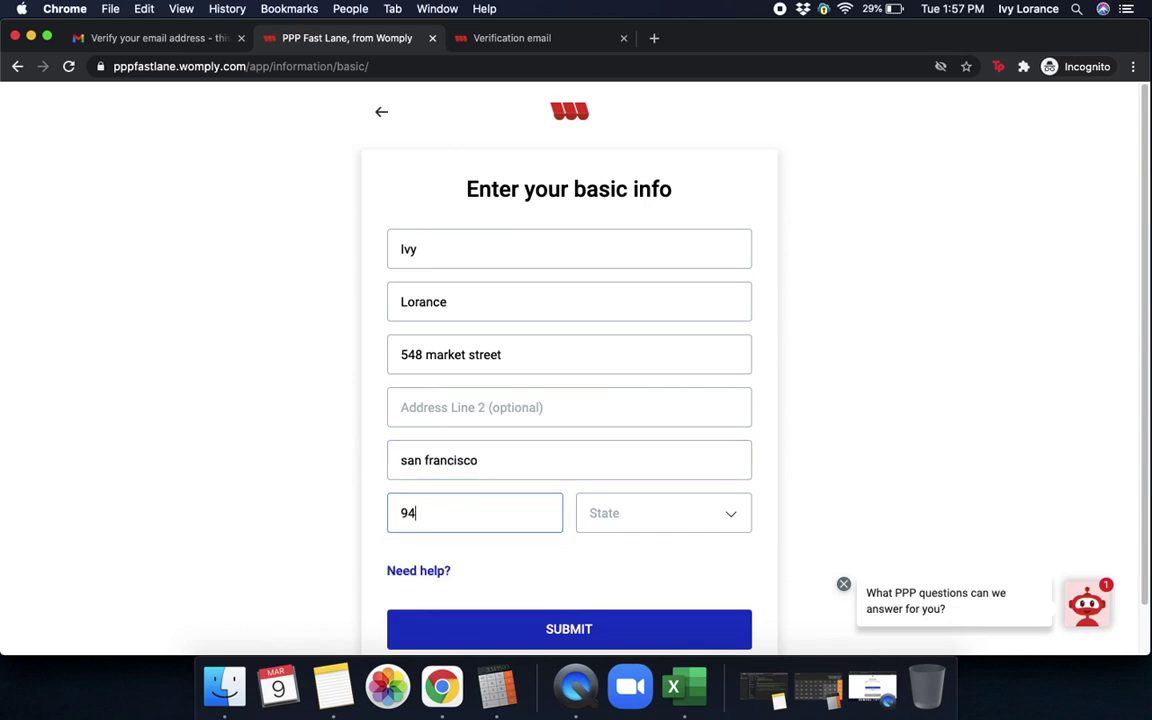
type("104")
left_click(622, 514)
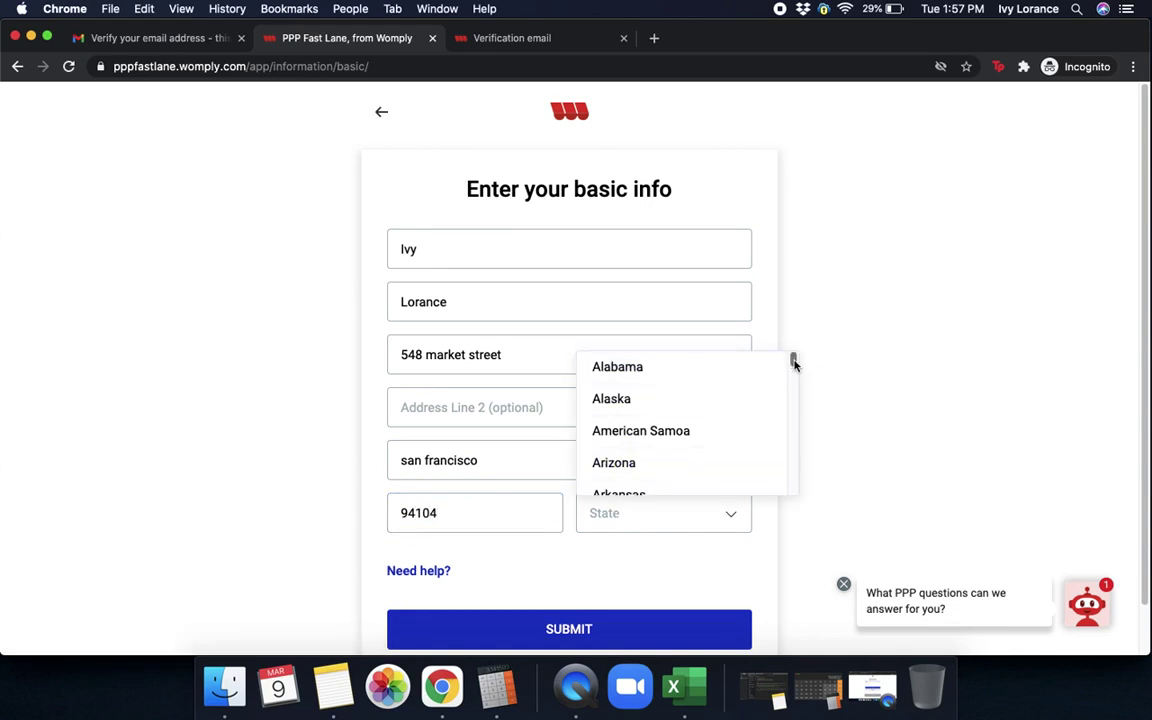
left_click_drag(795, 360, 794, 370)
left_click(715, 422)
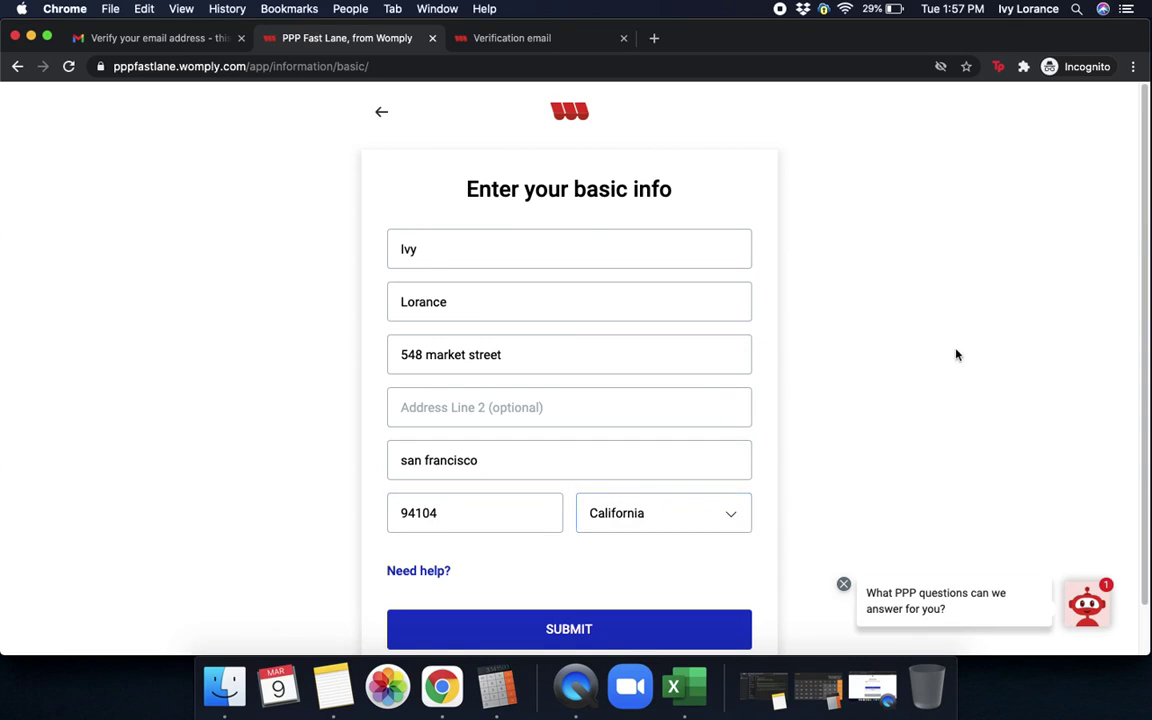
left_click(573, 627)
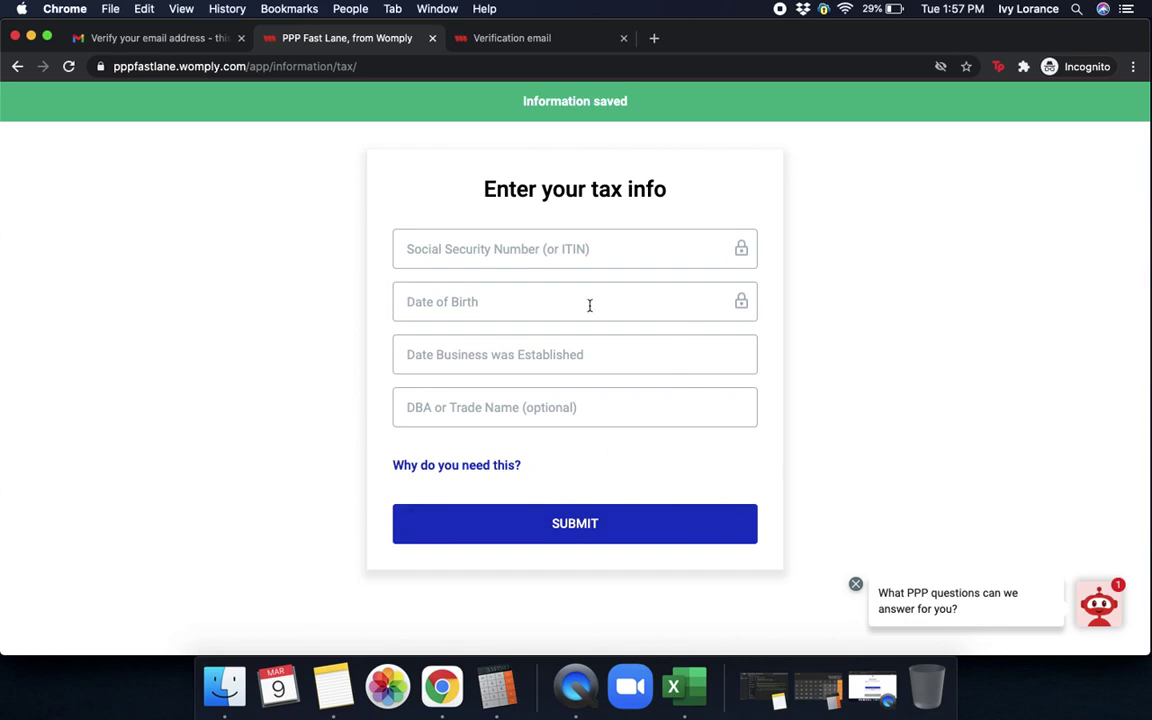
left_click(512, 263)
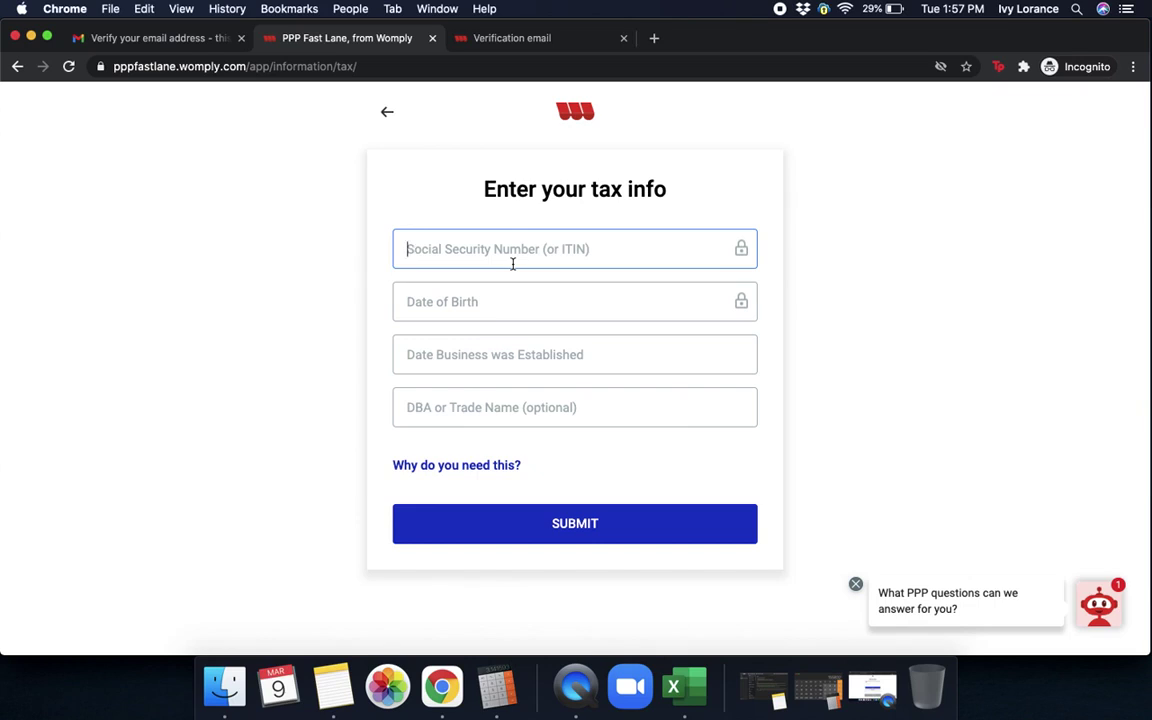
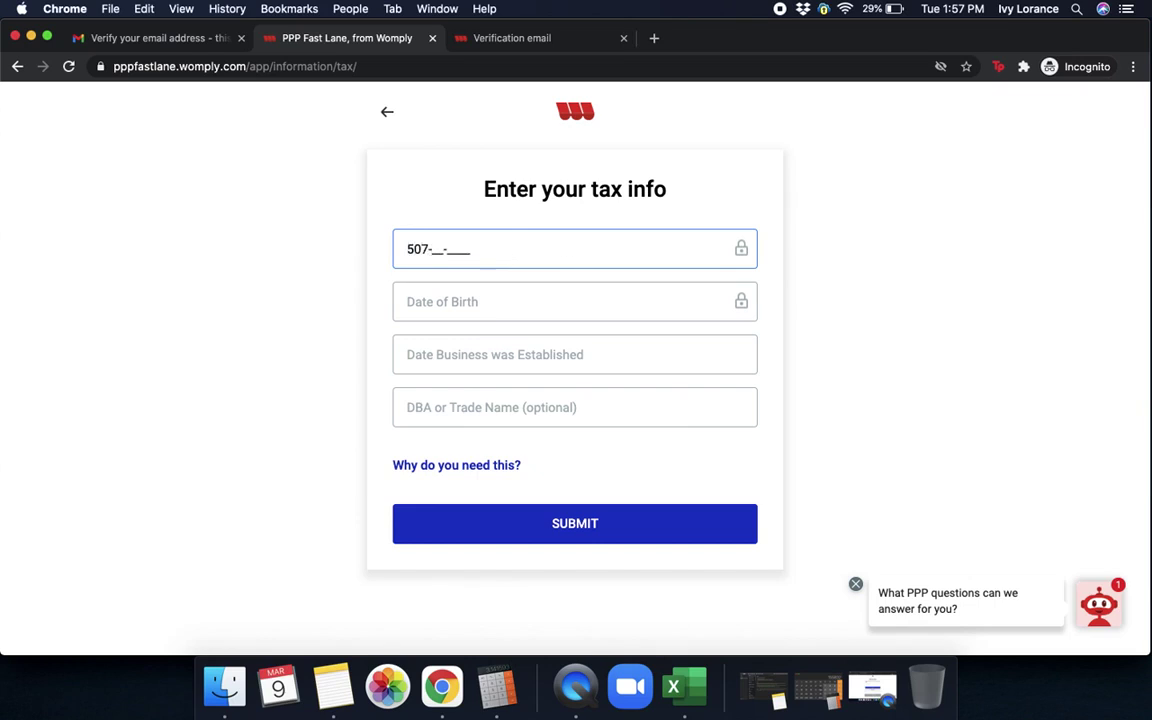
Enter the applicant's Social Security Number and date of birth
left_click(575, 301)
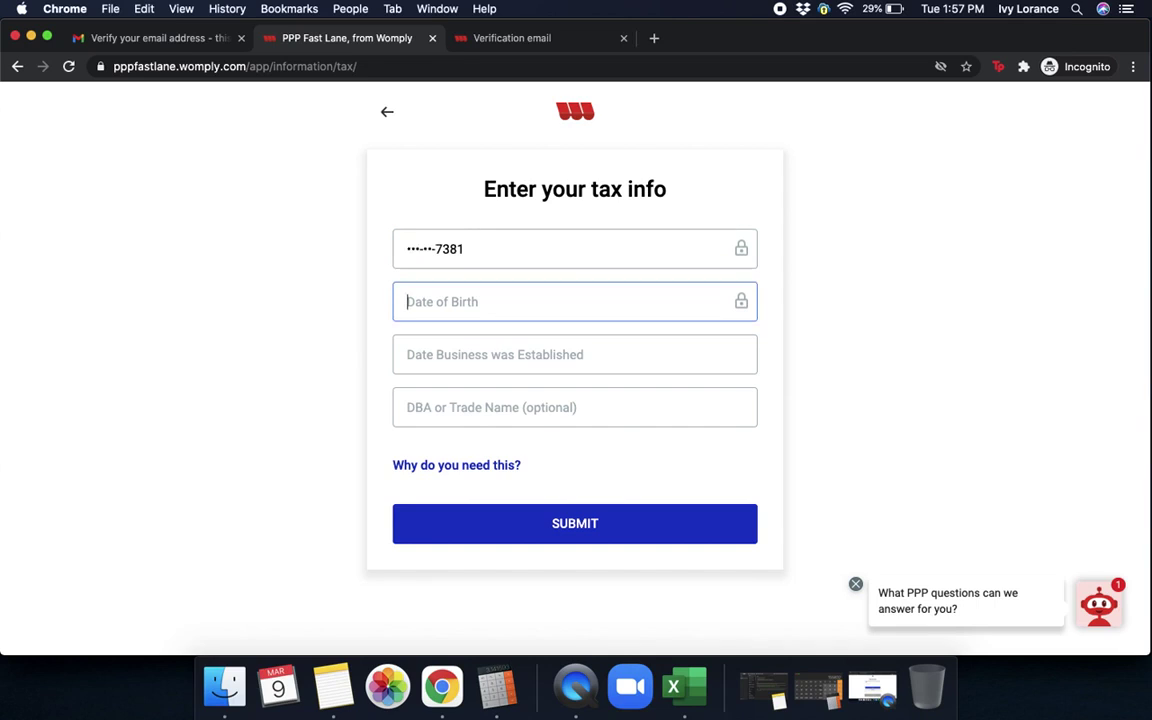
left_click(587, 345)
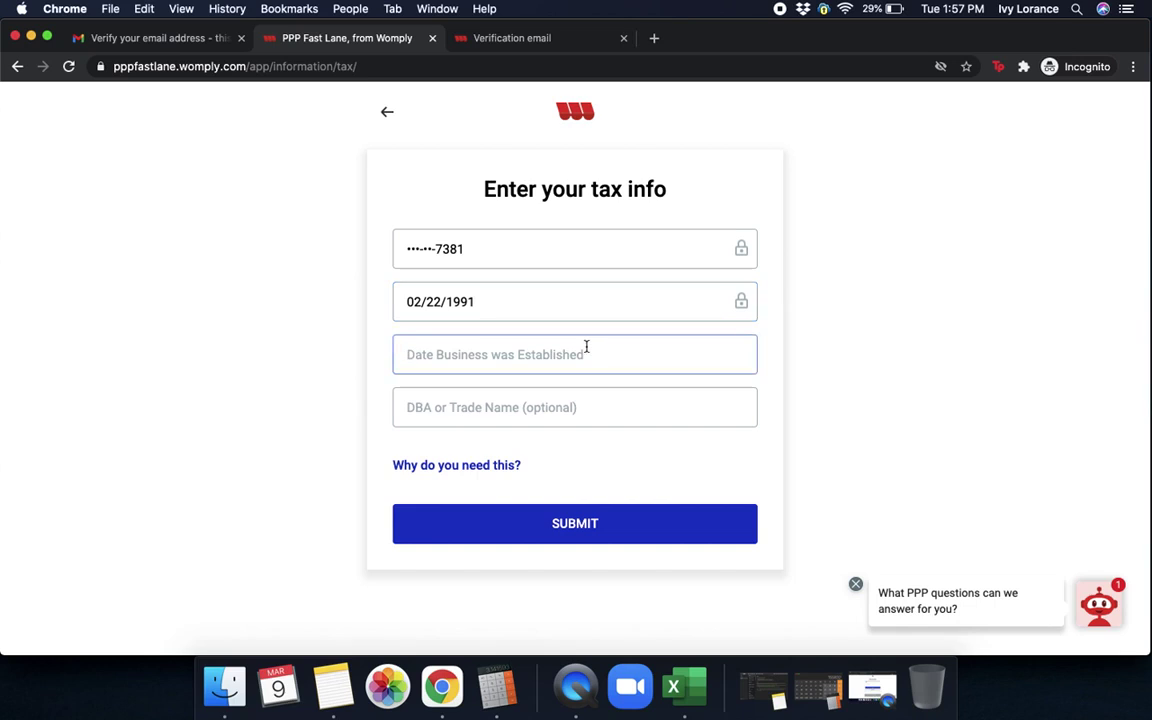
Set the business establishment date to 02/01/2012 and submit the tax info
type("02011")
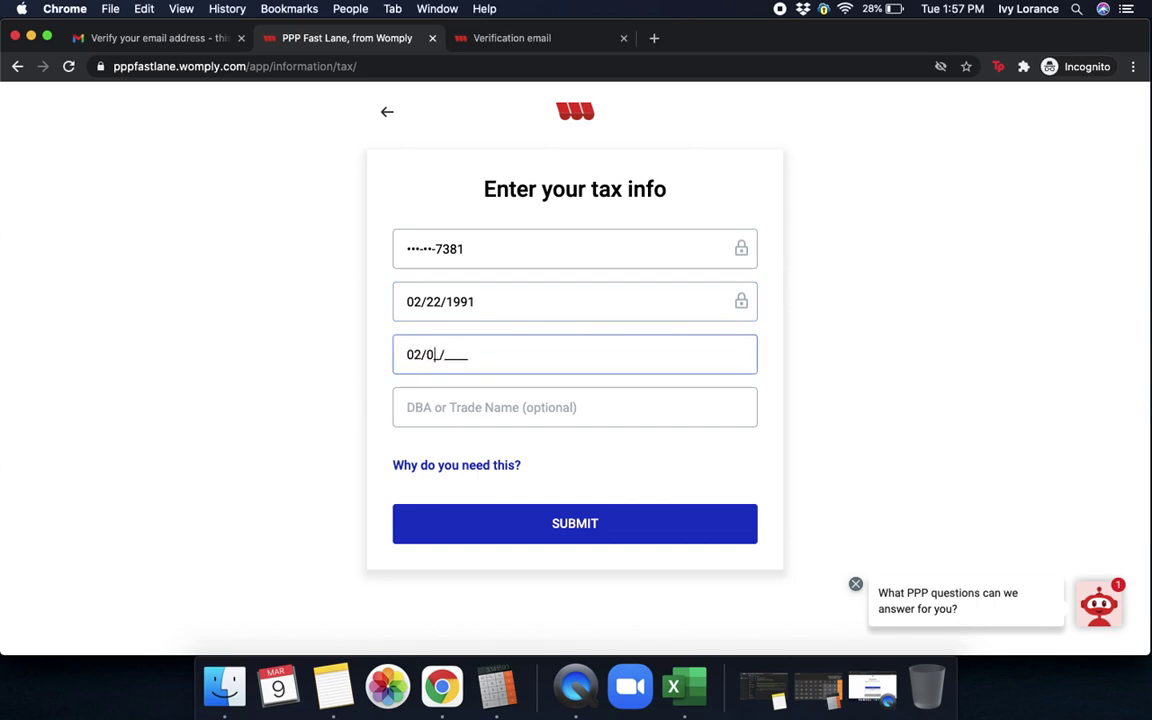
key("BackSpace")
type("2012")
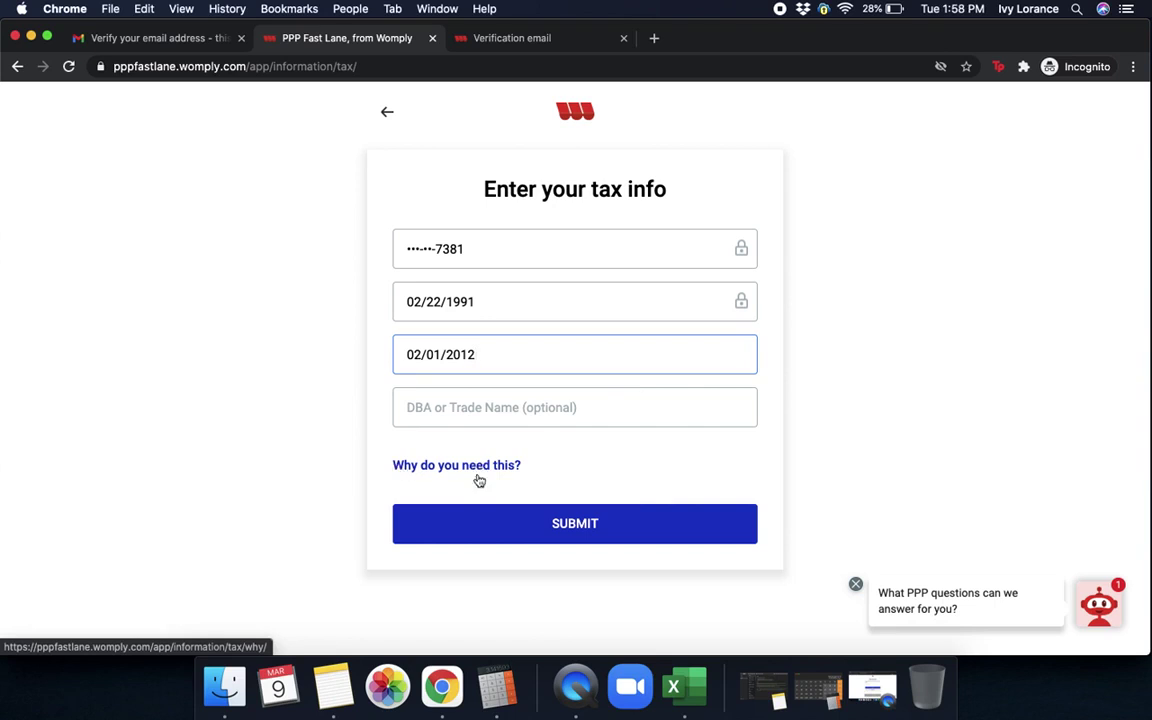
left_click(522, 523)
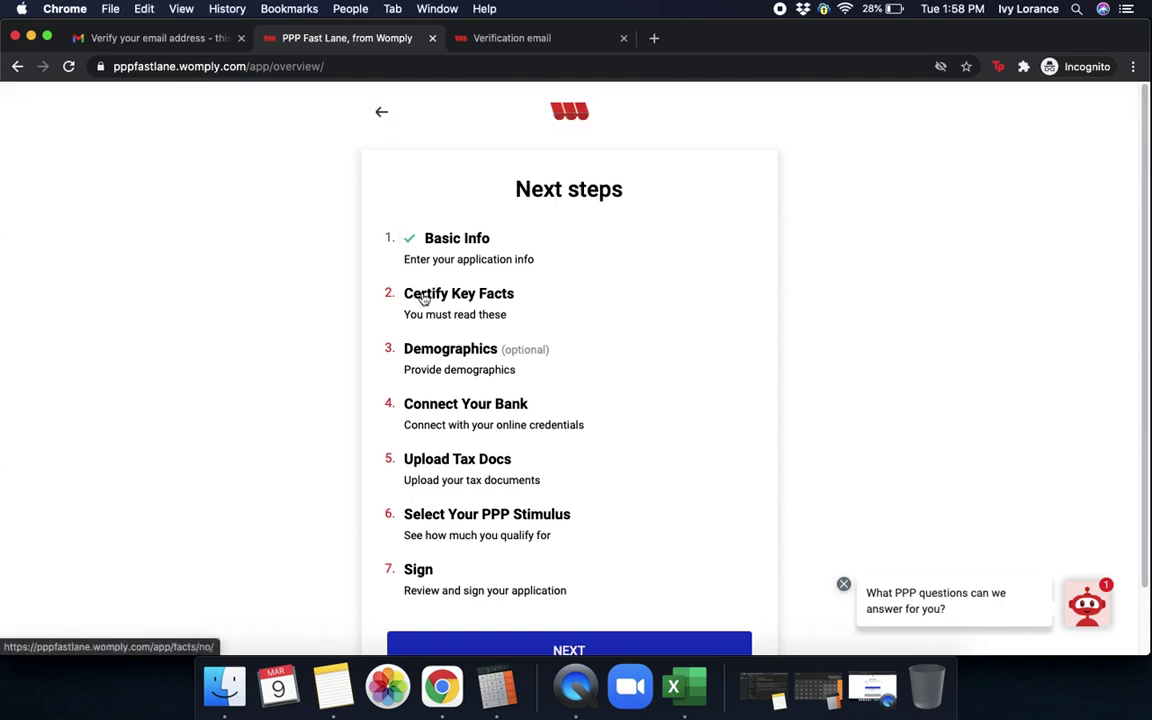
Continue from the Next steps list to the perjury certification questions
left_click(580, 646)
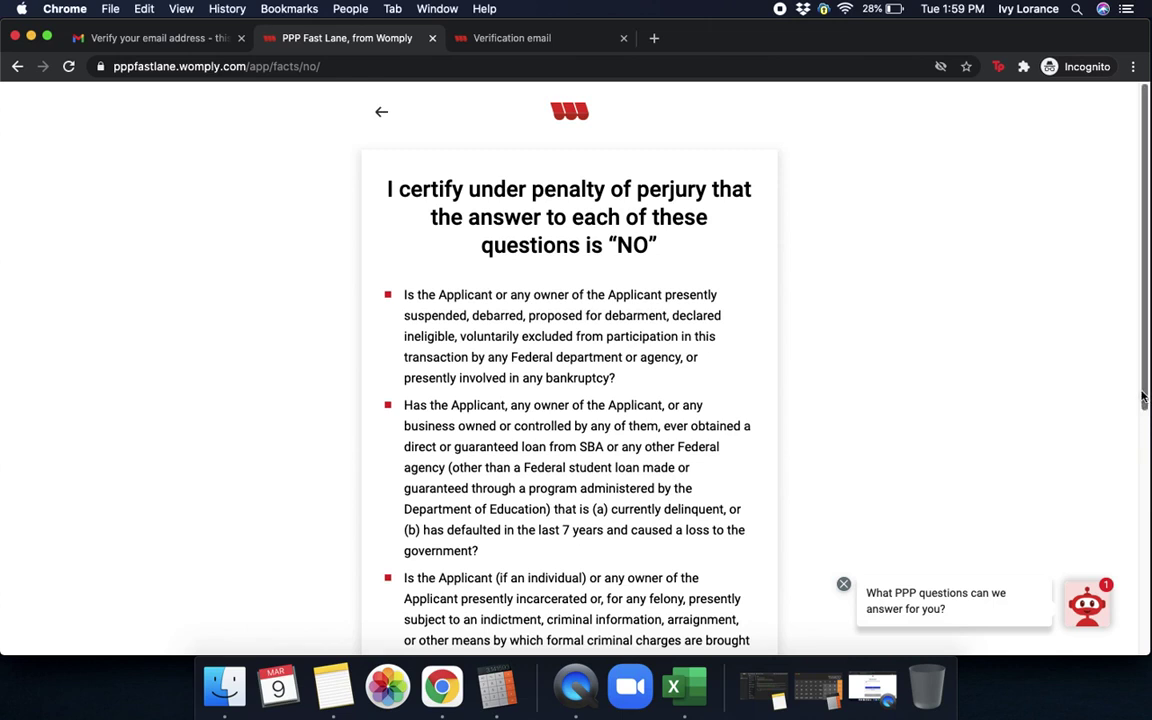
Review all the perjury certification questions and certify every answer is NO
left_click_drag(1143, 397, 1146, 537)
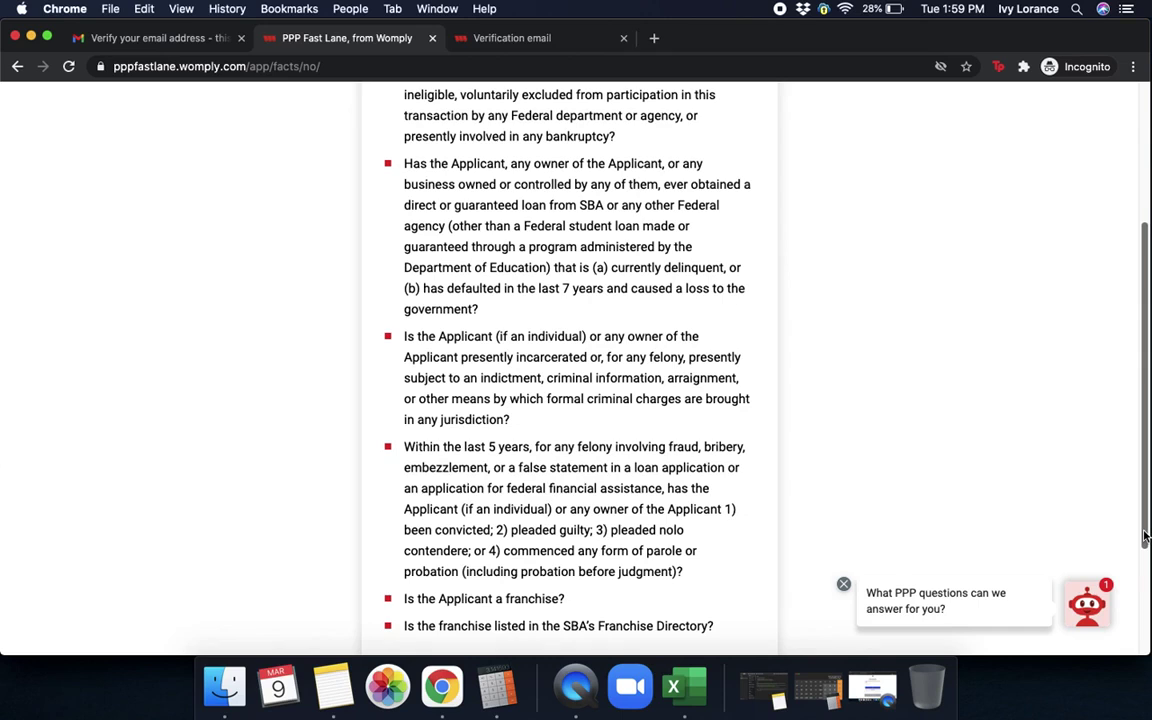
left_click_drag(1146, 537, 1148, 598)
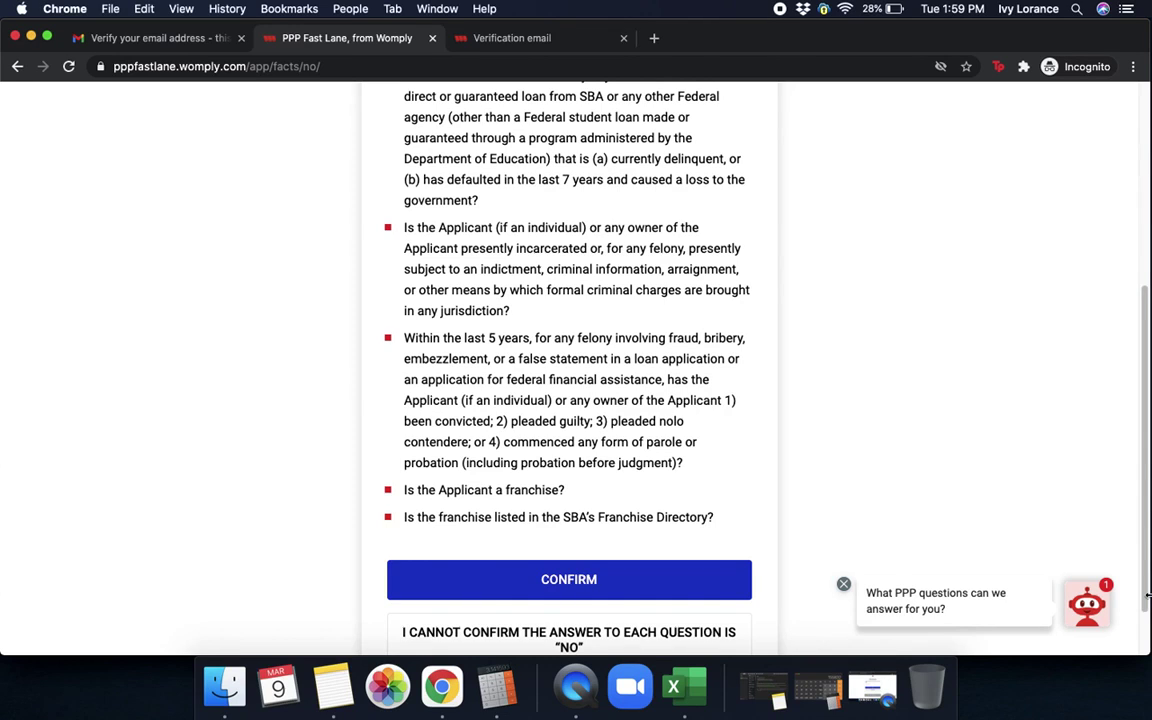
scroll(1146, 287, "up", 8)
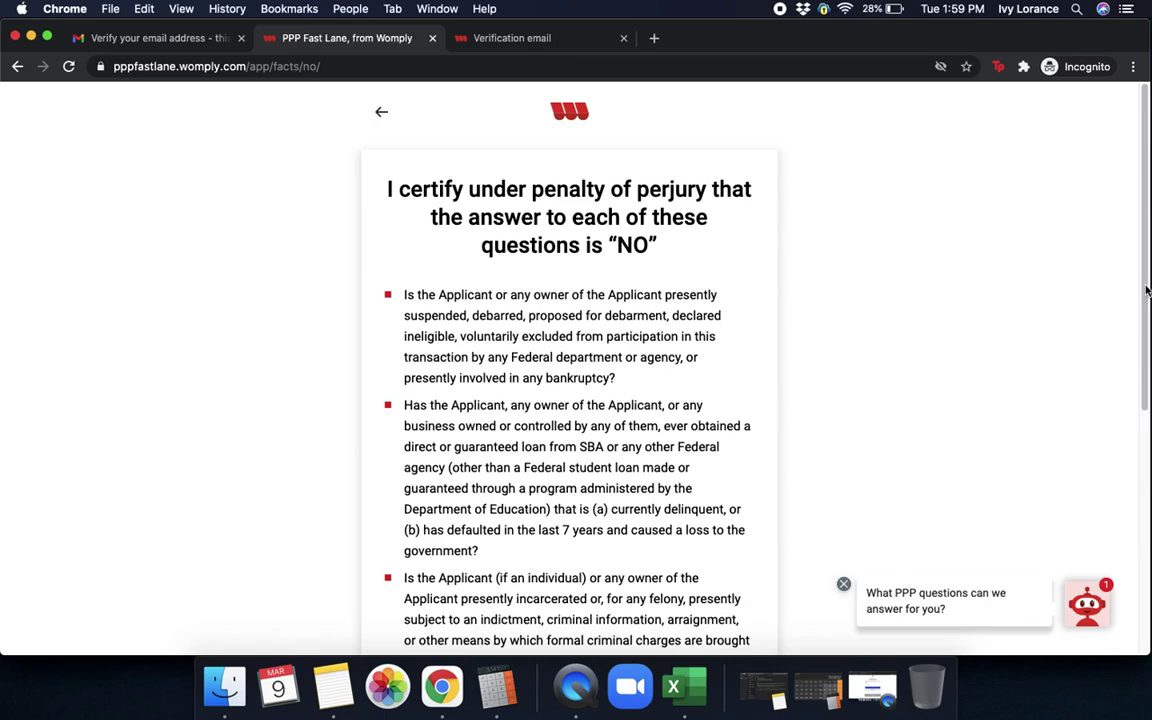
scroll(1146, 287, "down", 5)
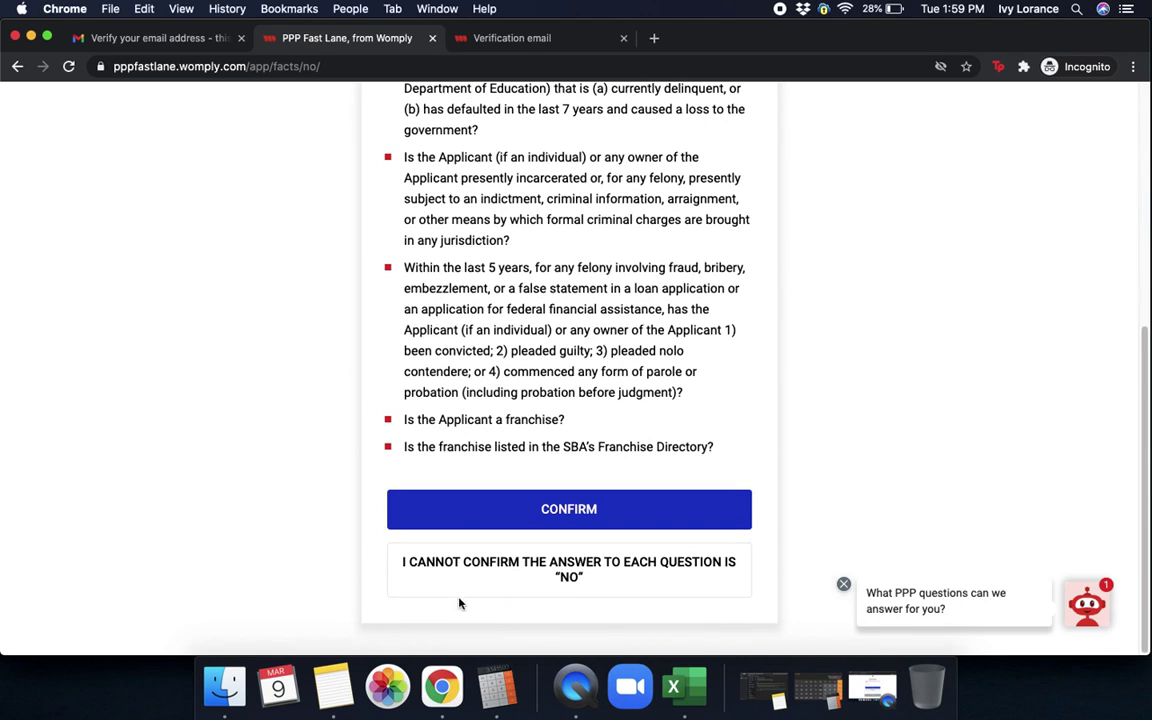
left_click(512, 512)
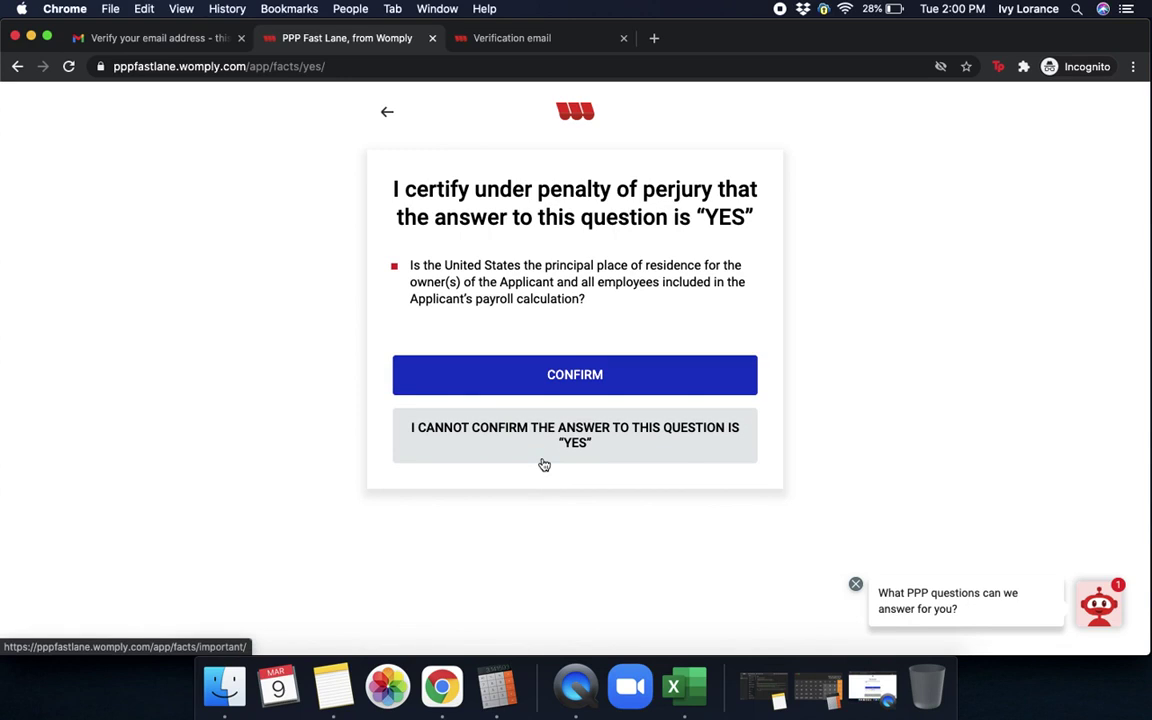
Certify US residence as YES, answer NO to EIDL loan and other-business questions
left_click(556, 393)
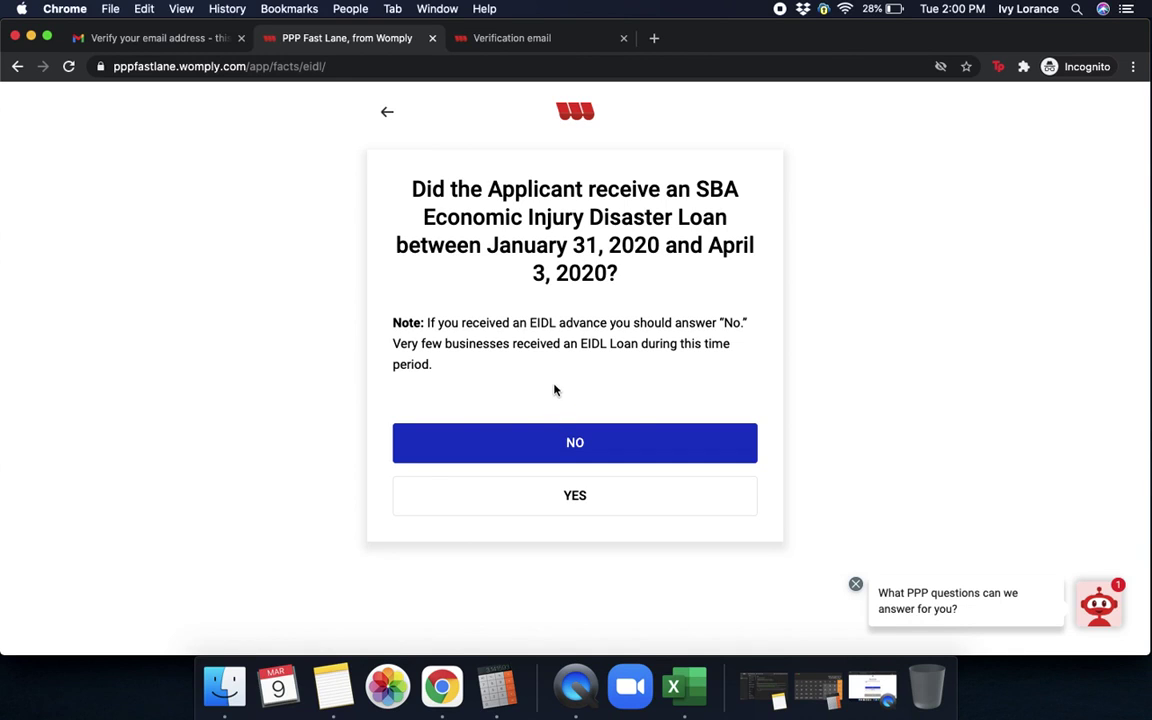
left_click(533, 445)
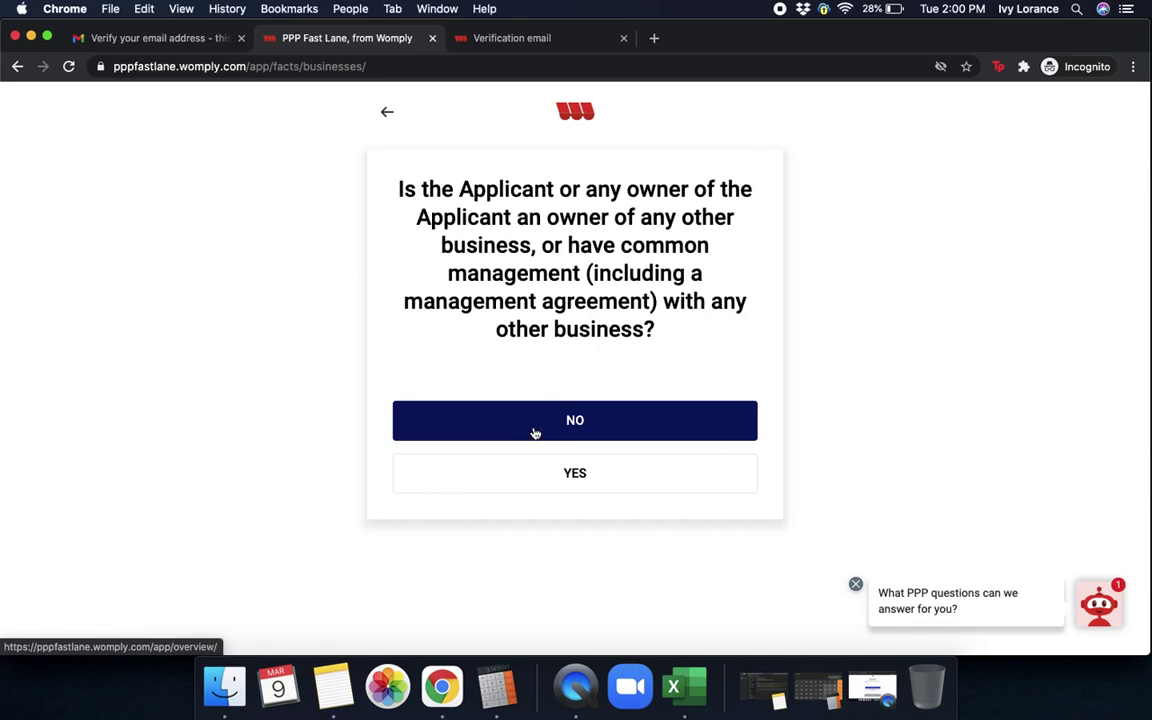
left_click(535, 434)
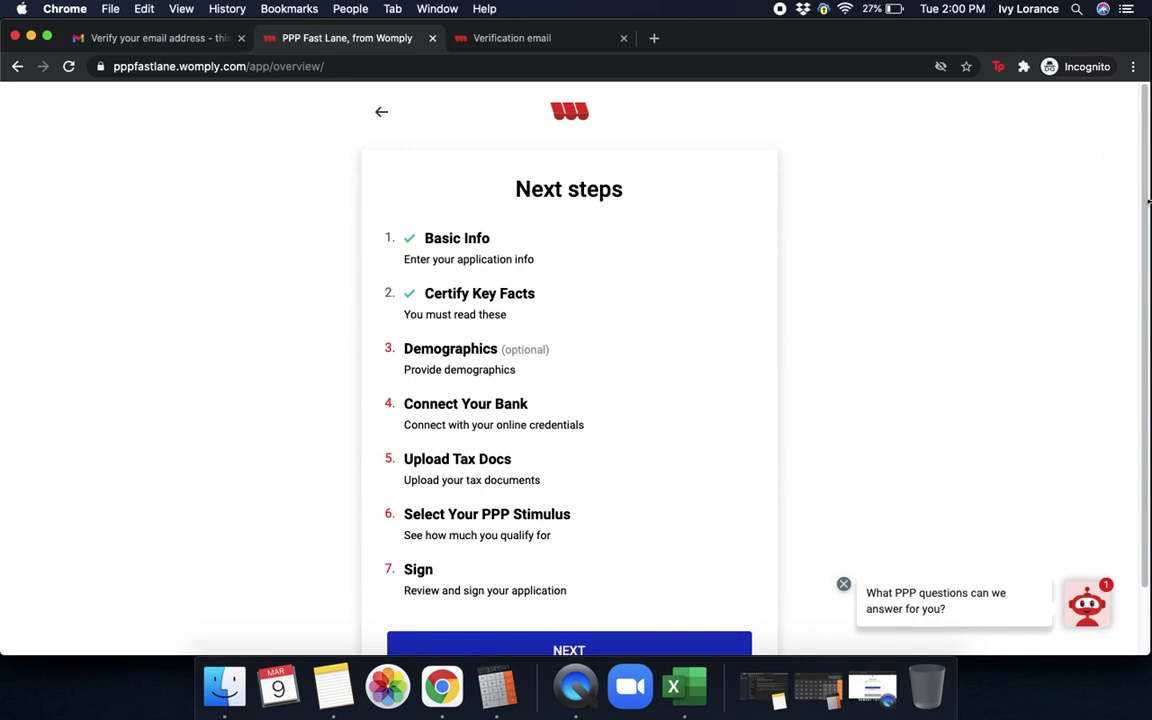
left_click_drag(1143, 233, 1136, 311)
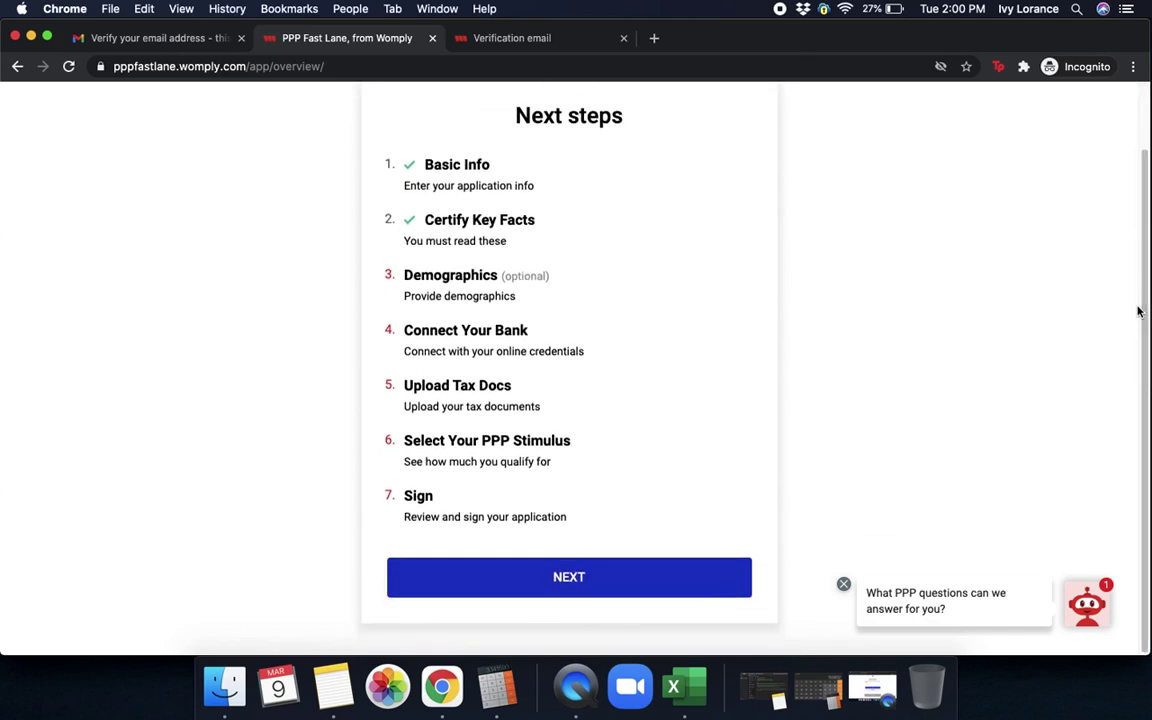
left_click(645, 571)
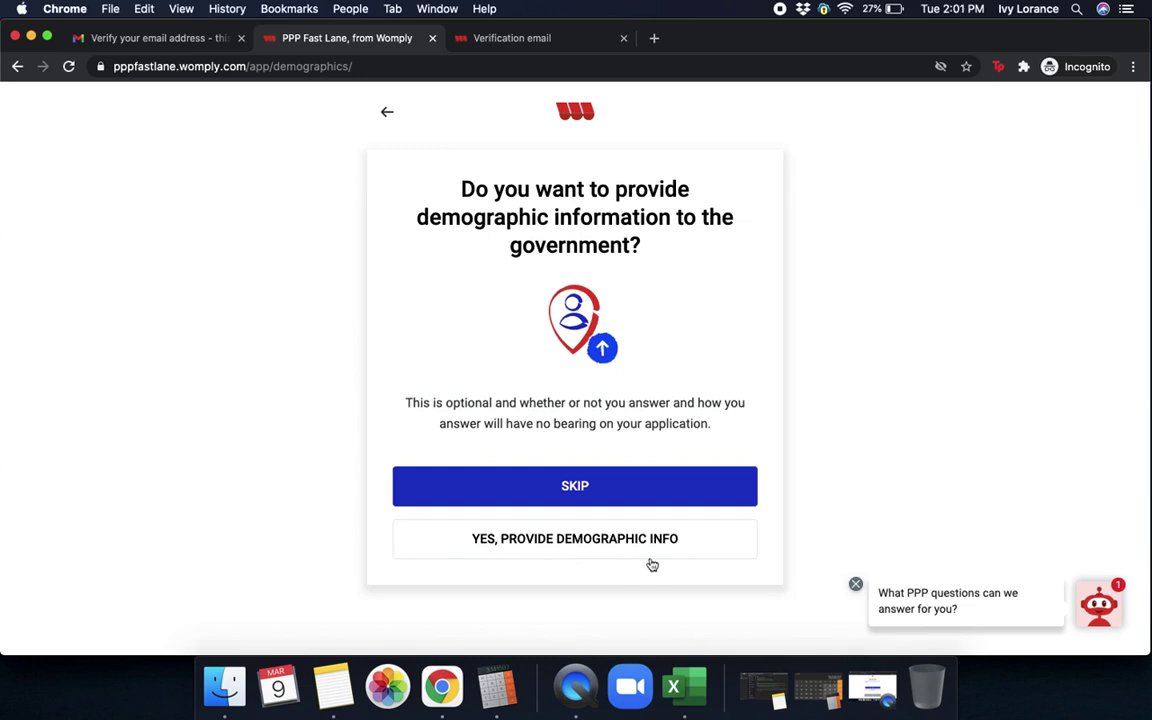
Skip providing the optional demographic information
left_click(645, 494)
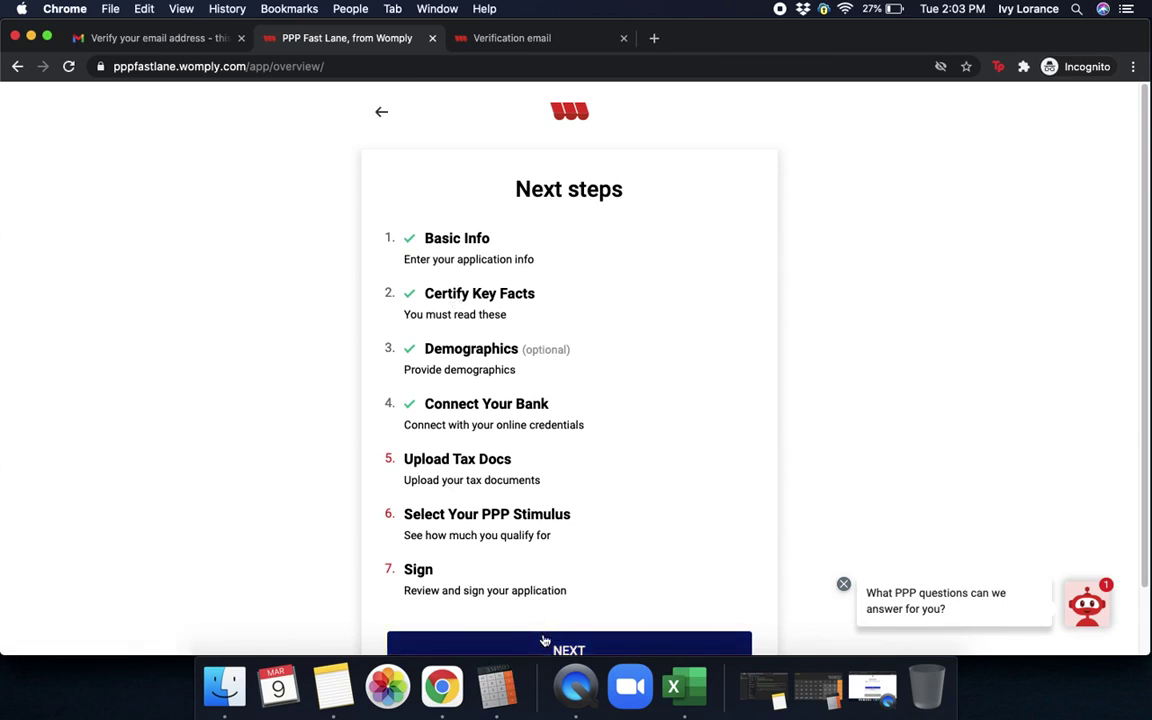
Acknowledge the 2019/2020 IRS 1040 Schedule C/F PDF requirement and continue to the identification guide
left_click(545, 641)
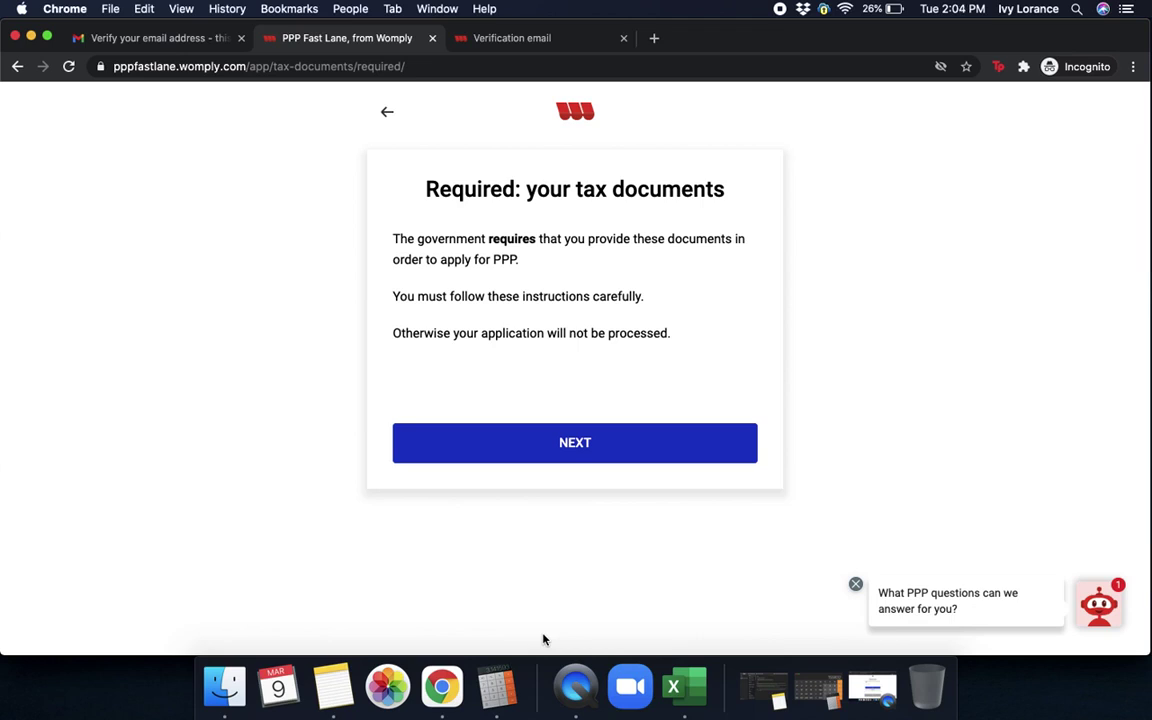
left_click(600, 450)
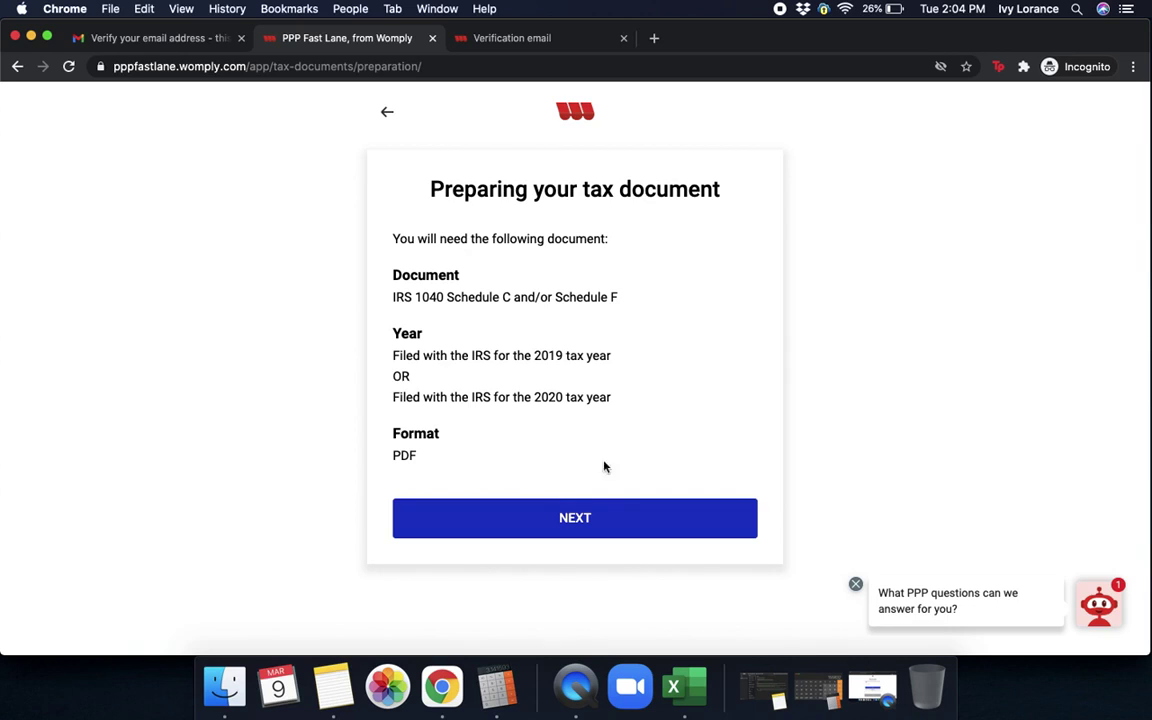
left_click(611, 507)
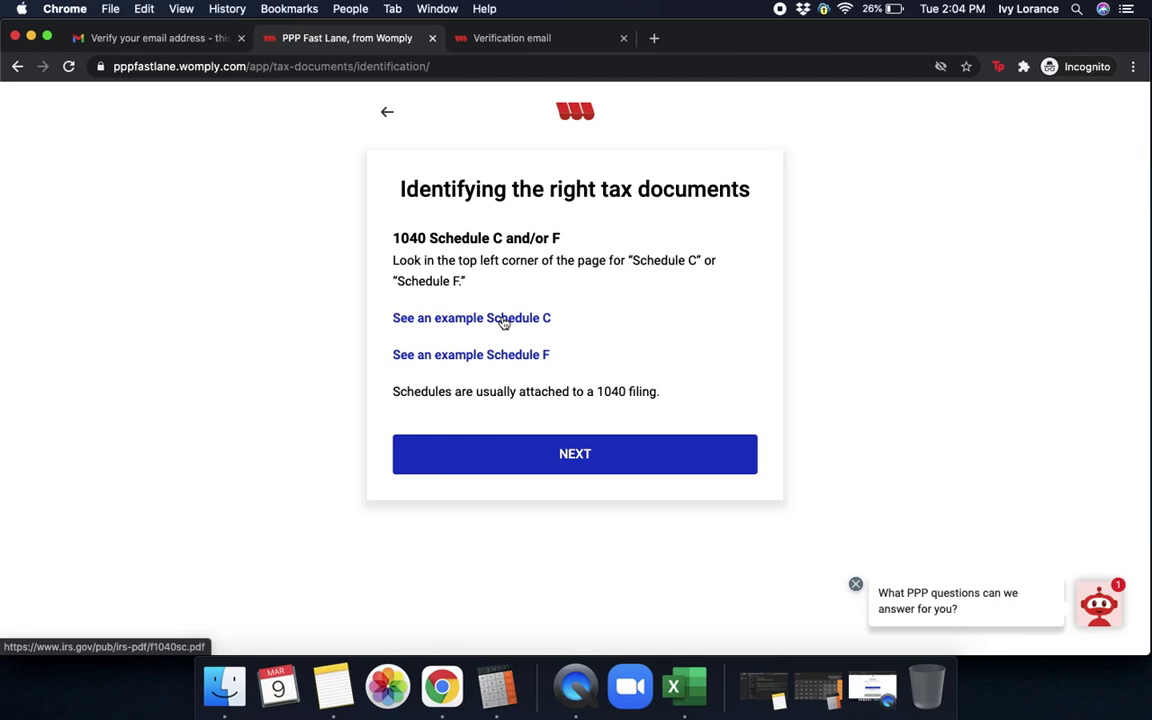
Go from 'Identifying the right tax documents' to the 'Double check before uploading' checklist
left_click(577, 458)
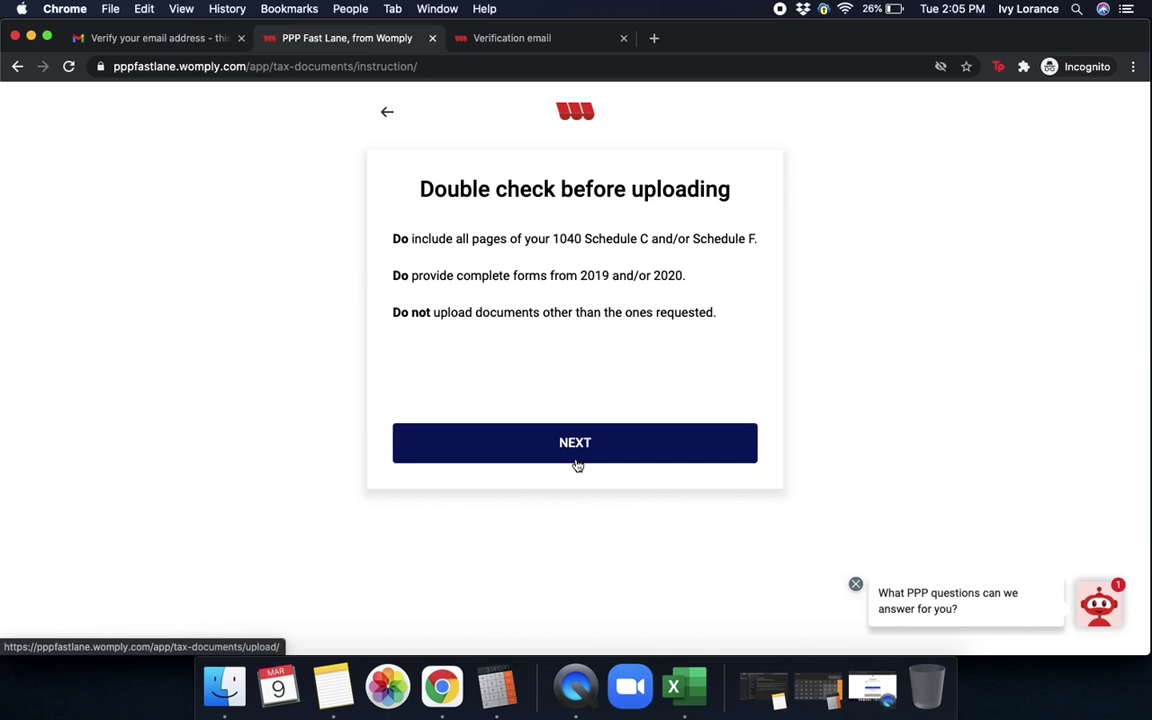
Go from the pre-upload checklist to 'Upload your filed IRS tax docs'
left_click(577, 463)
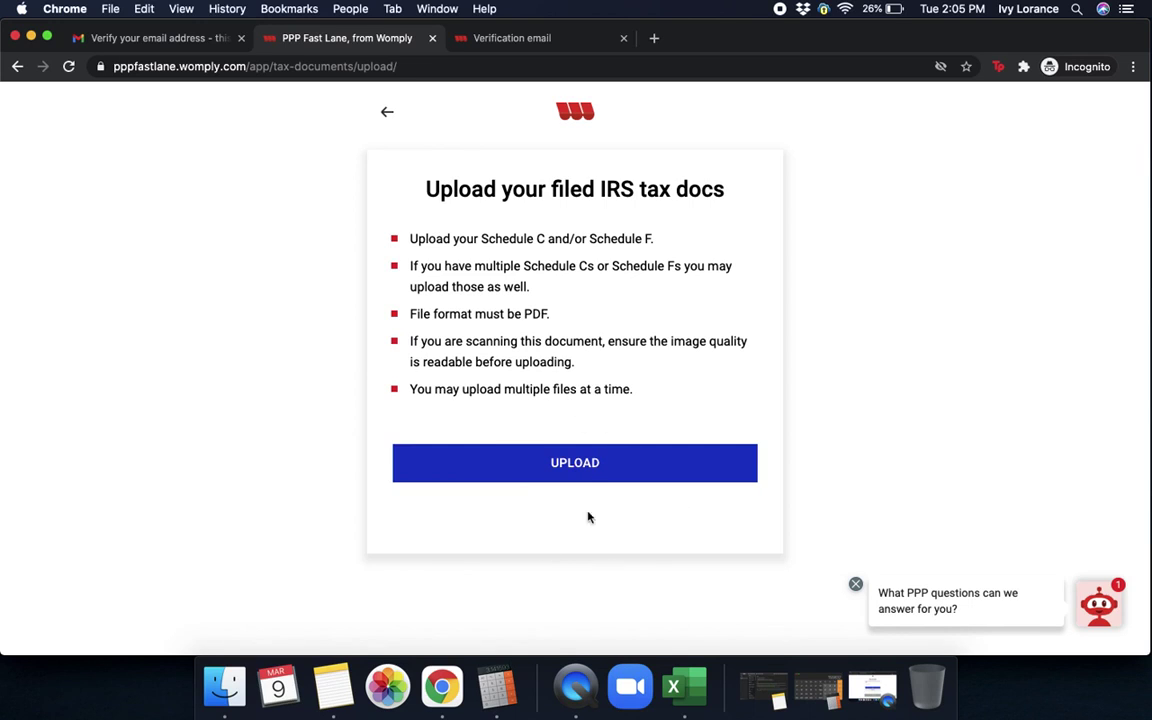
Upload the Schedule C tax document files and continue past the Upload successful page
left_click(575, 470)
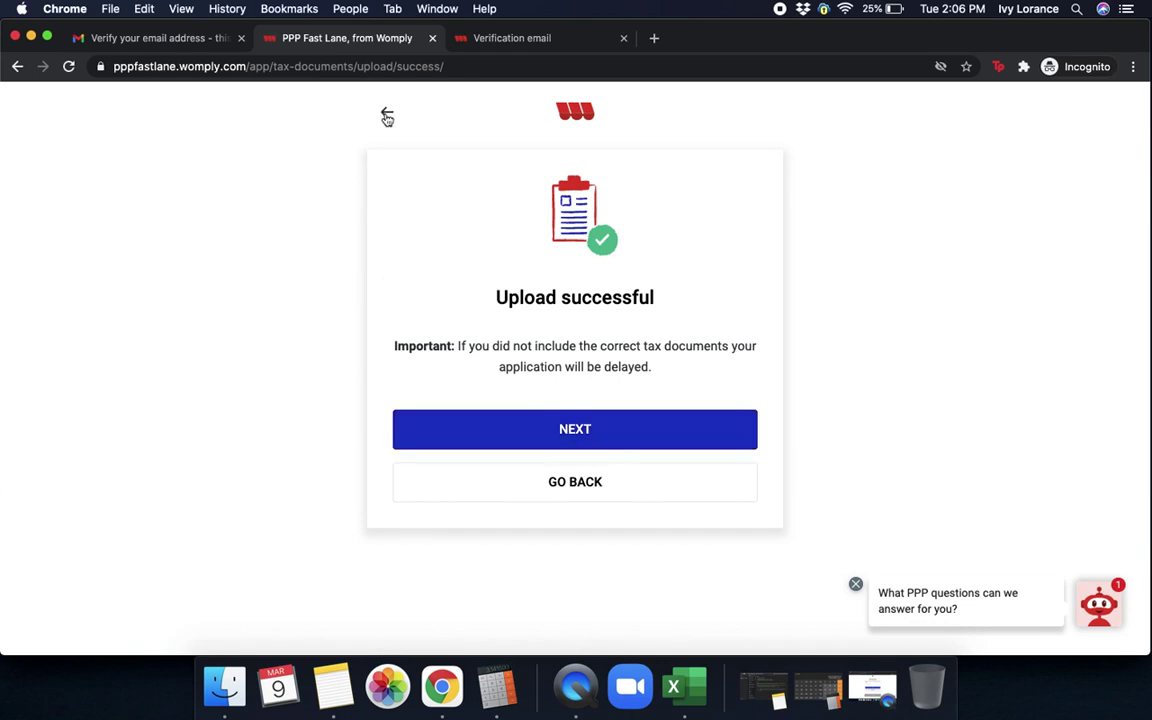
left_click(560, 449)
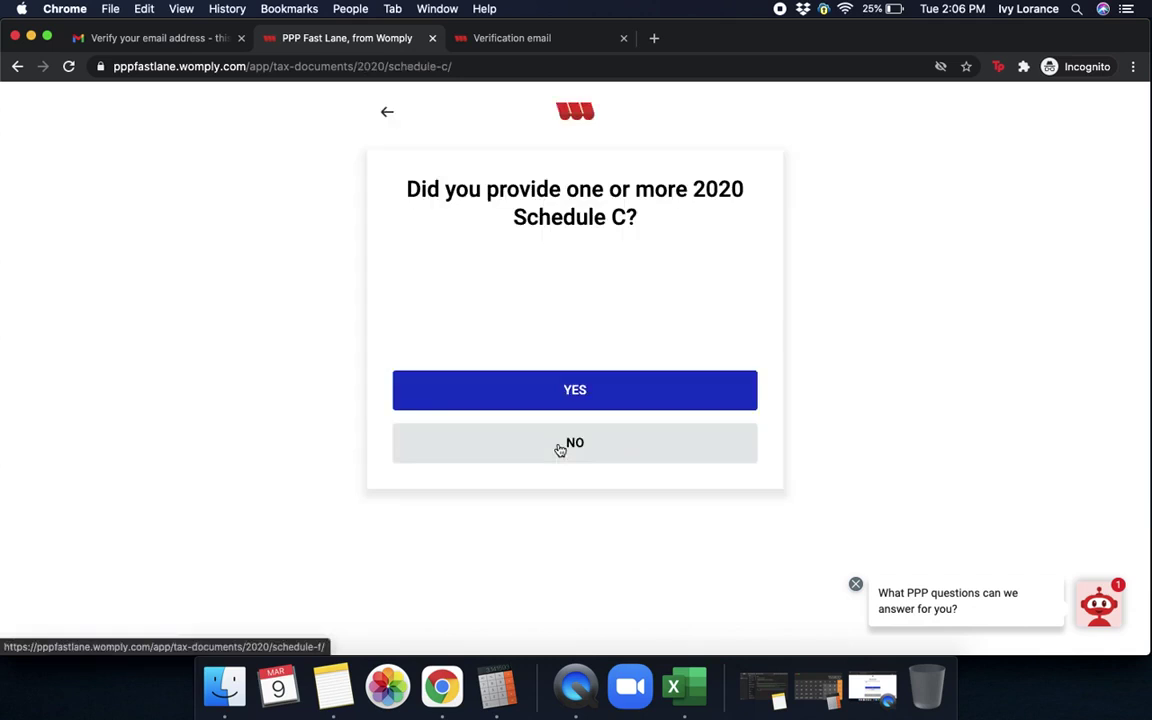
Answer yes to a 2020 Schedule C and enter 50000 as Line 7 gross income
left_click(557, 389)
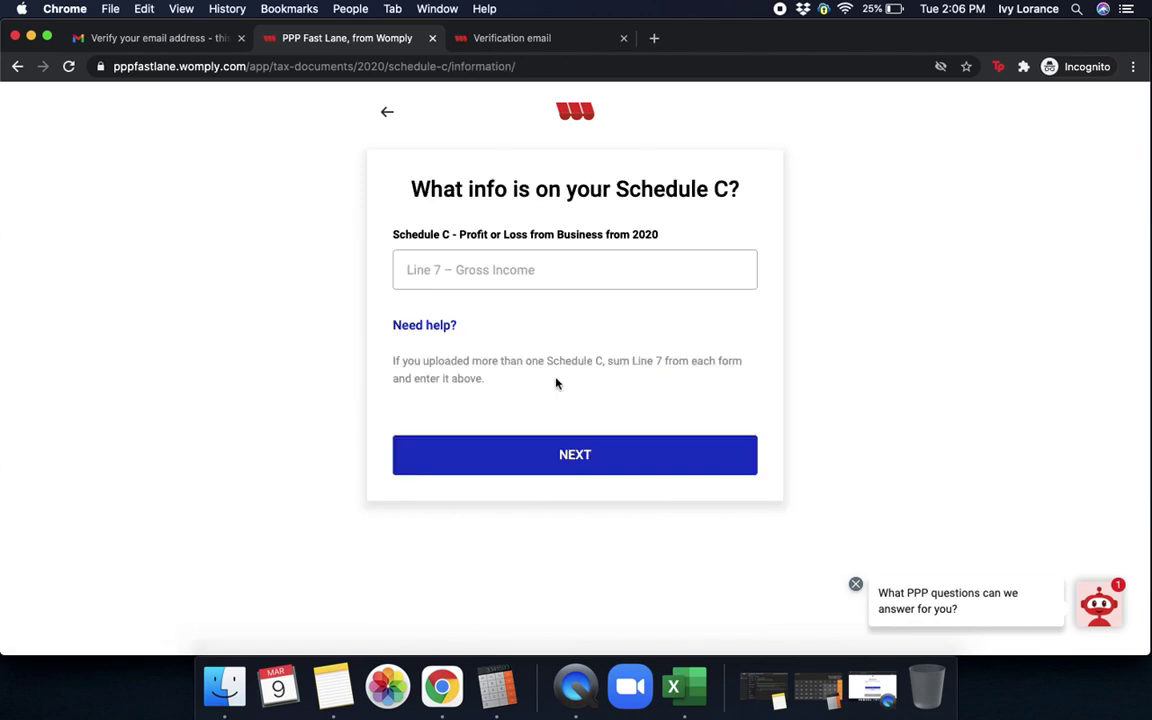
left_click(563, 285)
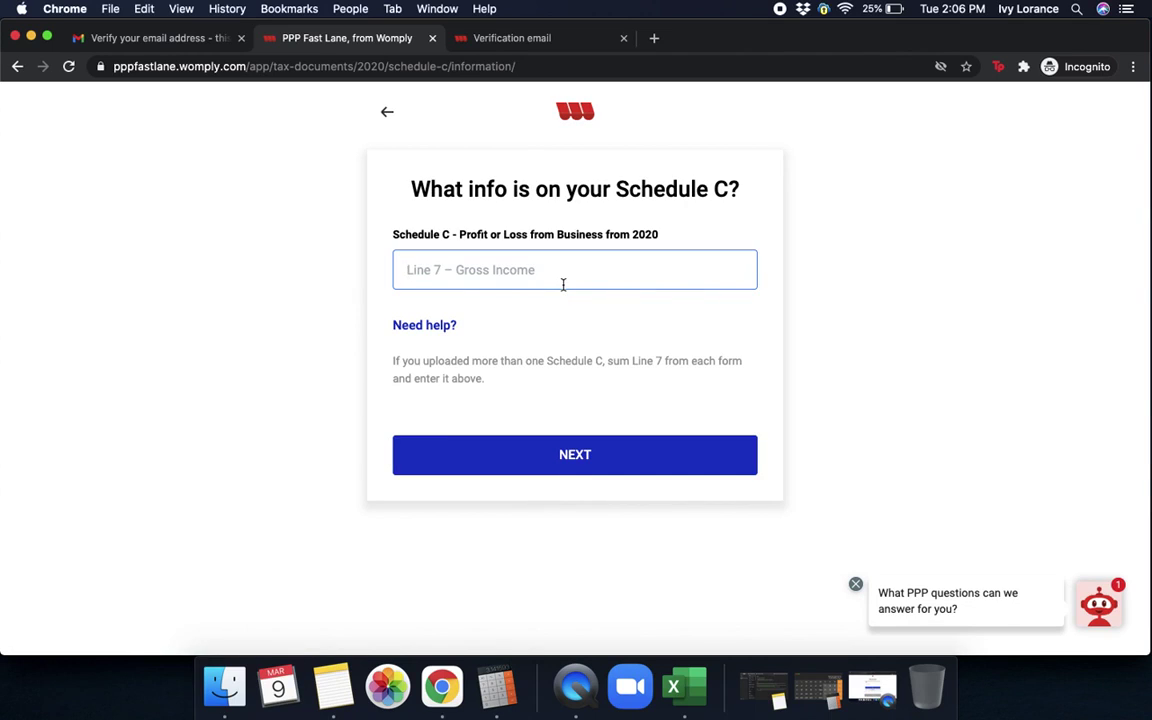
type("5000")
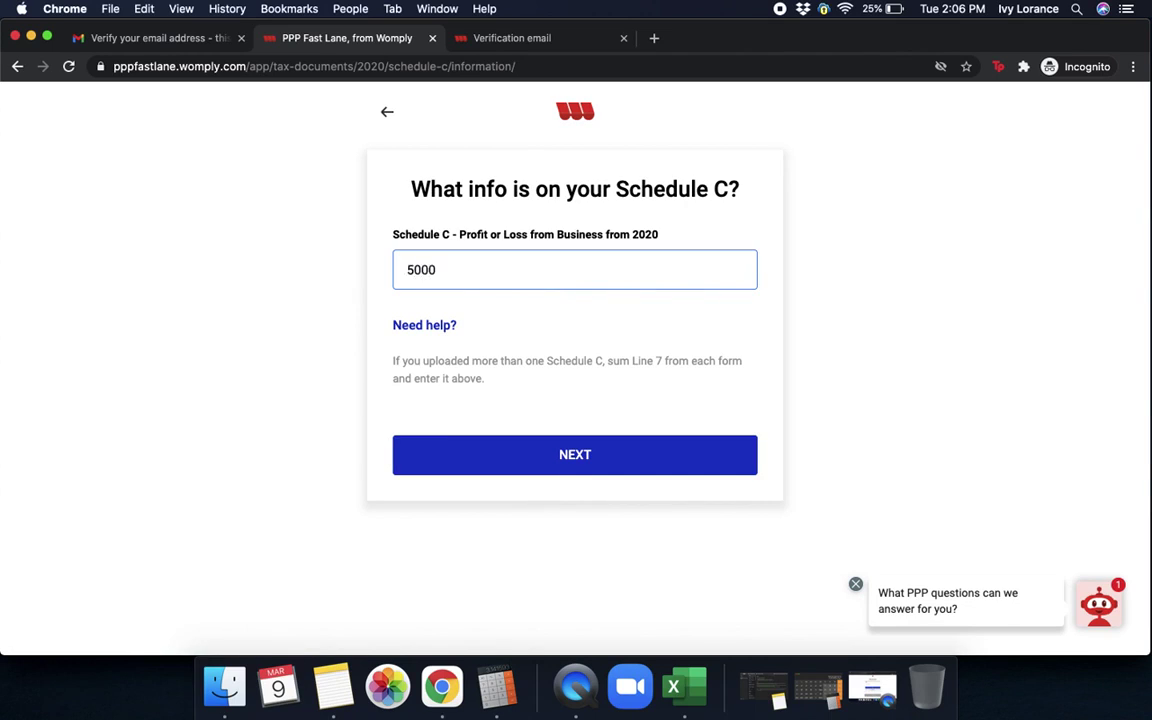
type("0")
left_click(537, 314)
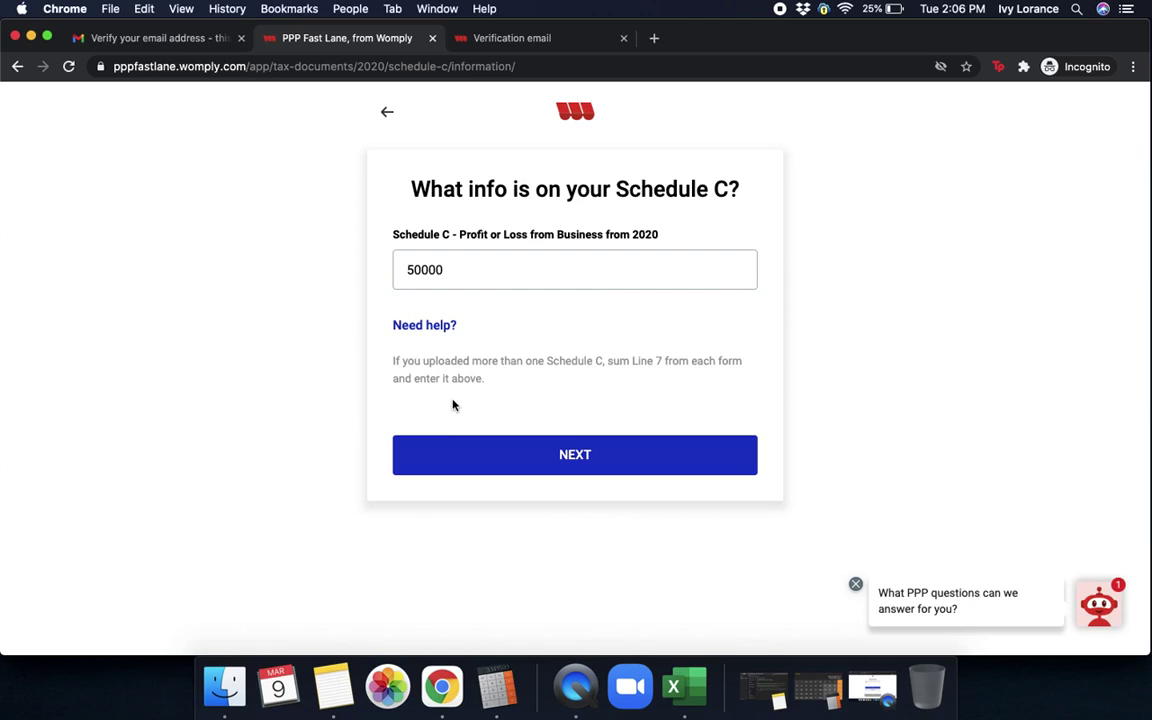
left_click(532, 462)
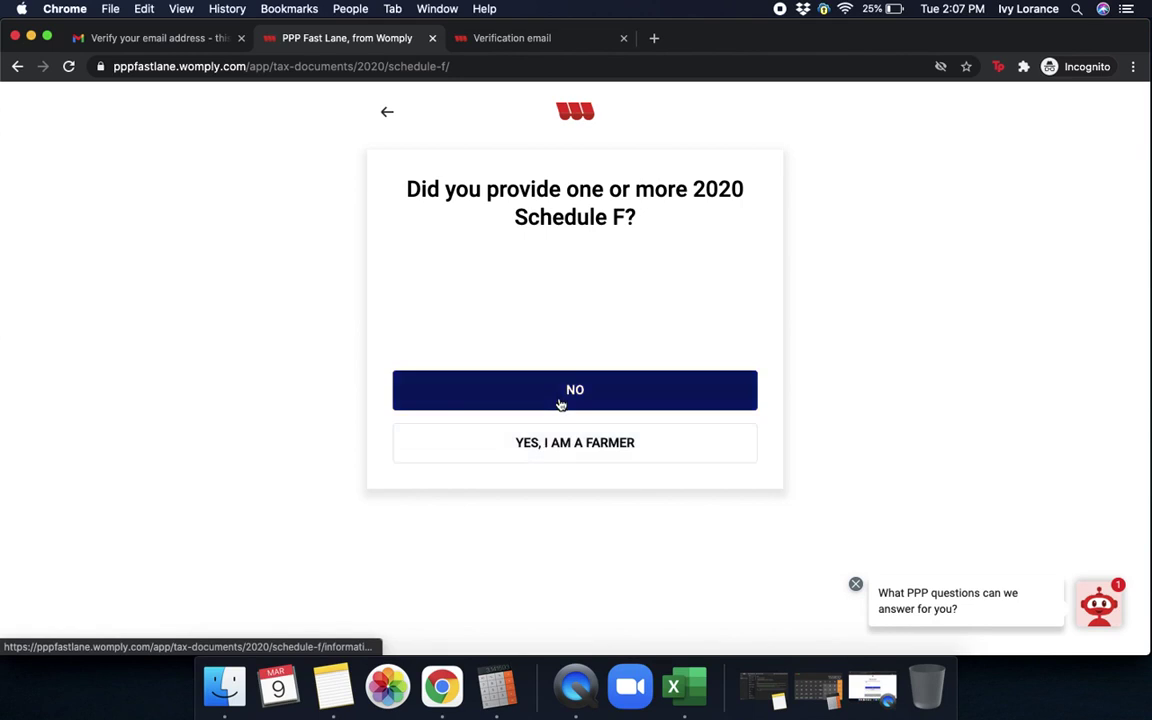
Answer NO to the 2020 Schedule F, 2019 Schedule C and 2019 Schedule F questions
left_click(559, 404)
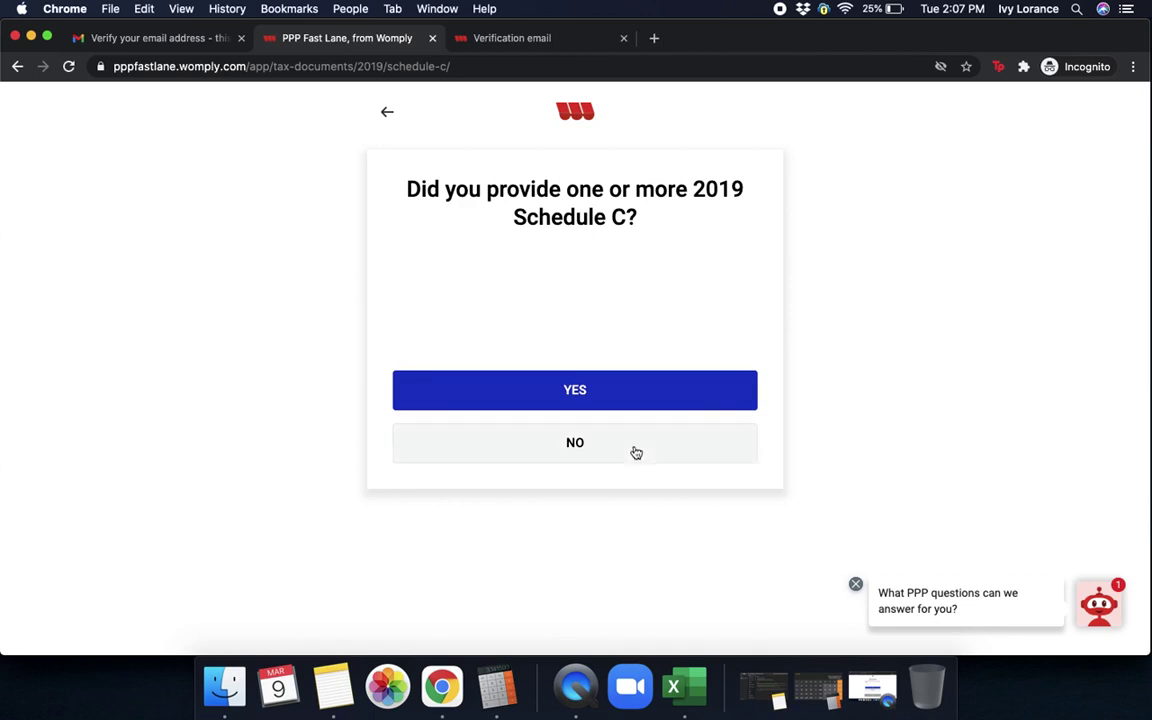
left_click(599, 447)
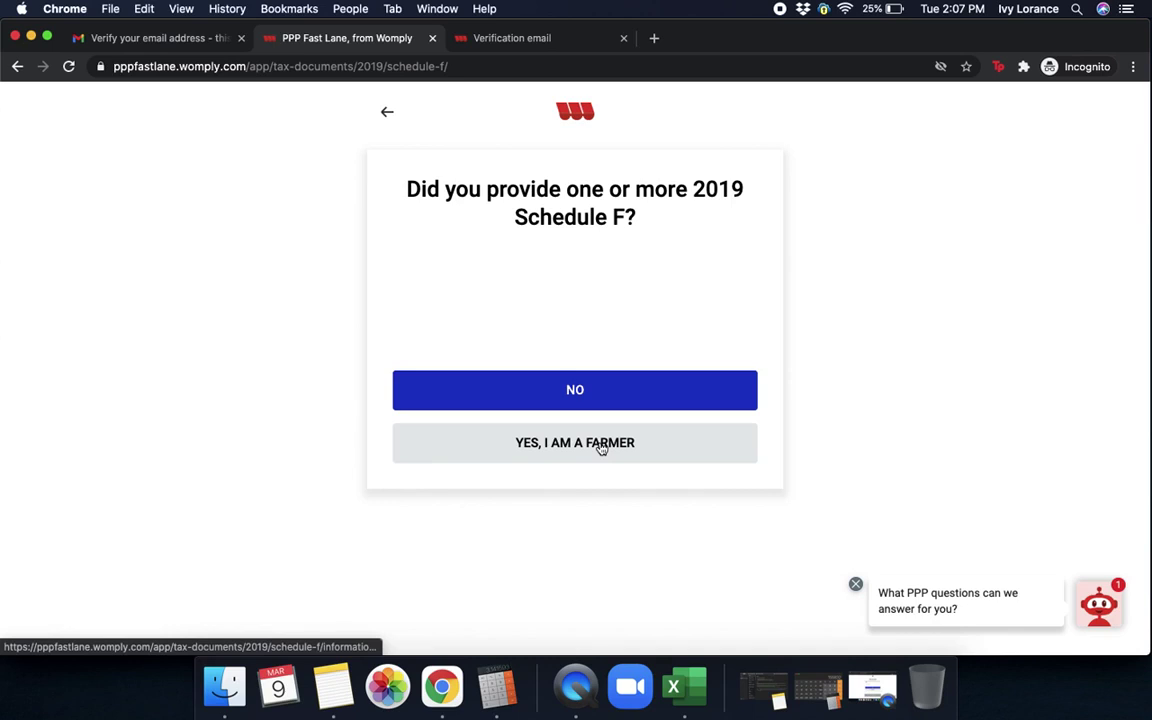
left_click(566, 391)
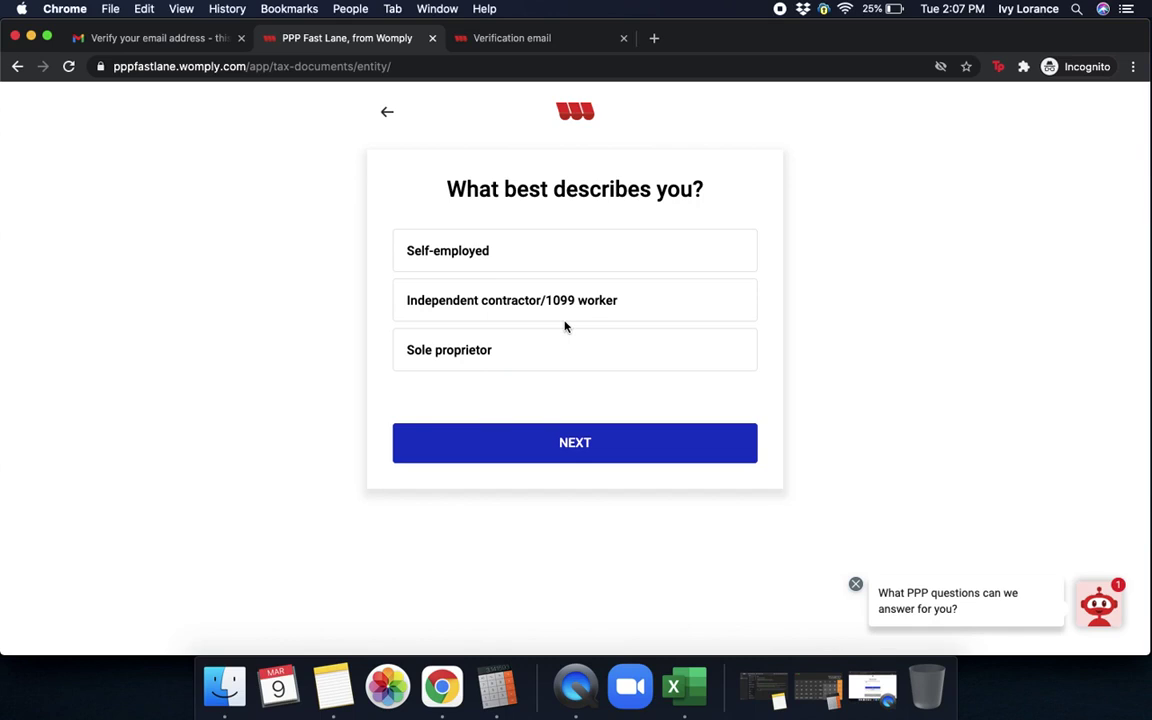
Choose 'Independent contractor/1099 worker' as the borrower type
left_click(533, 301)
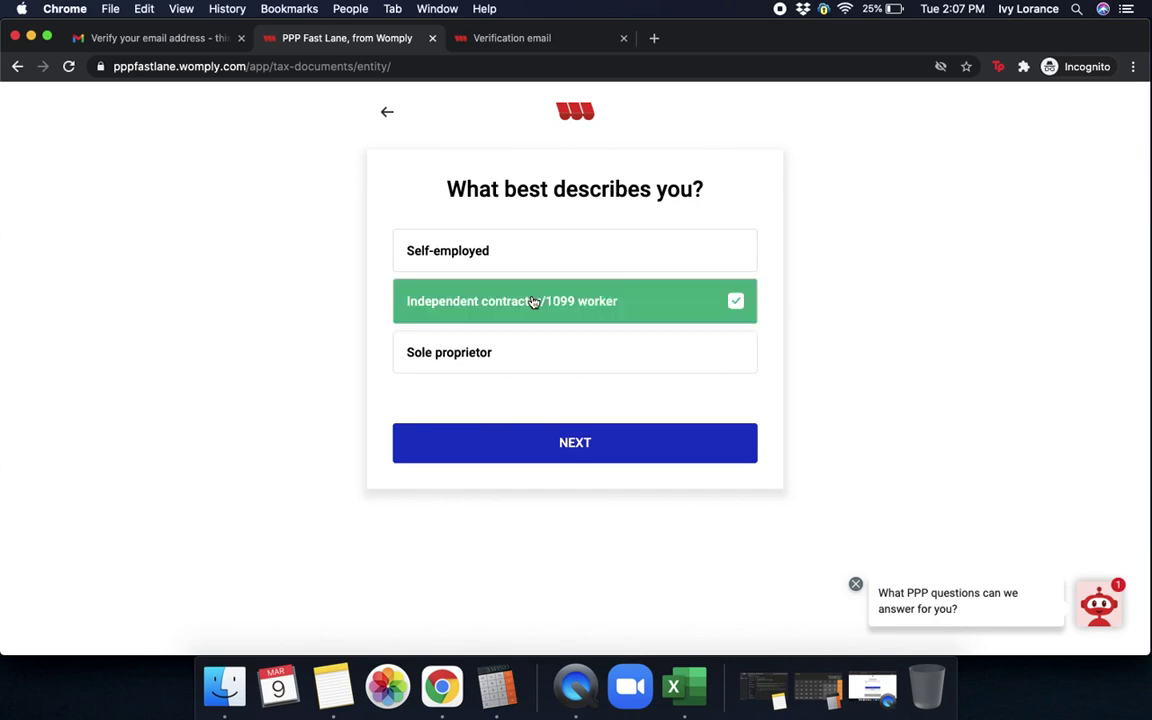
left_click(589, 441)
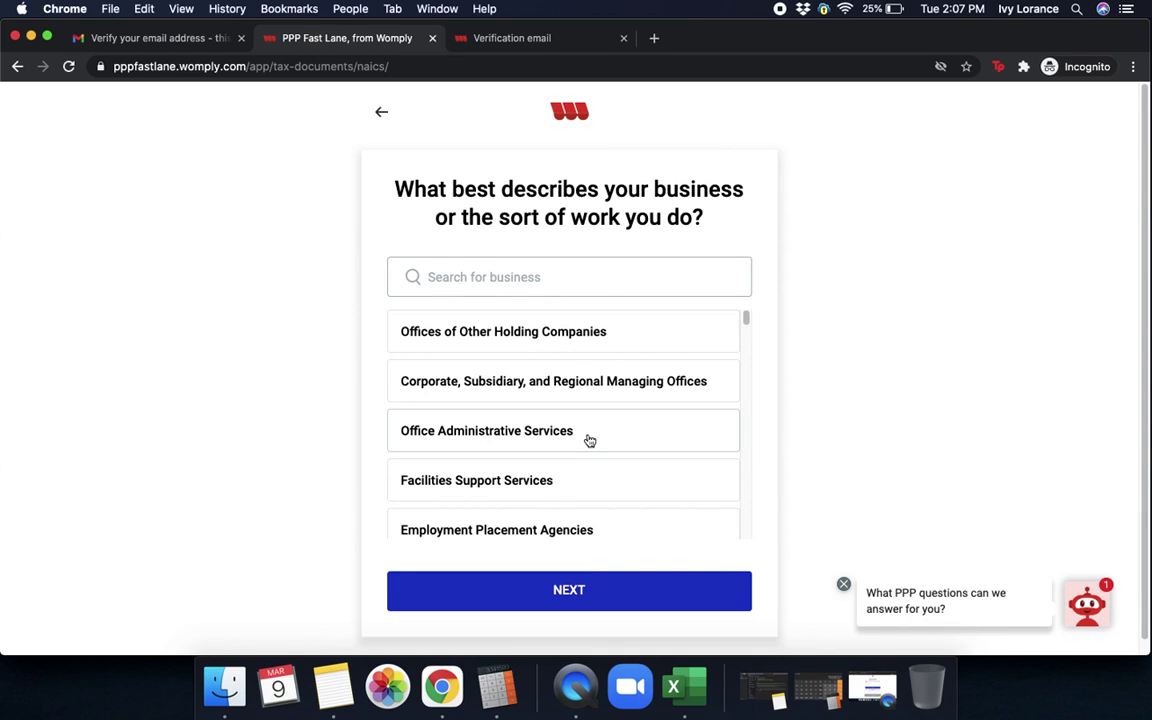
Search 'professional' and choose All Other Professional, Scientific, and Technical Services as the business type
left_click(433, 277)
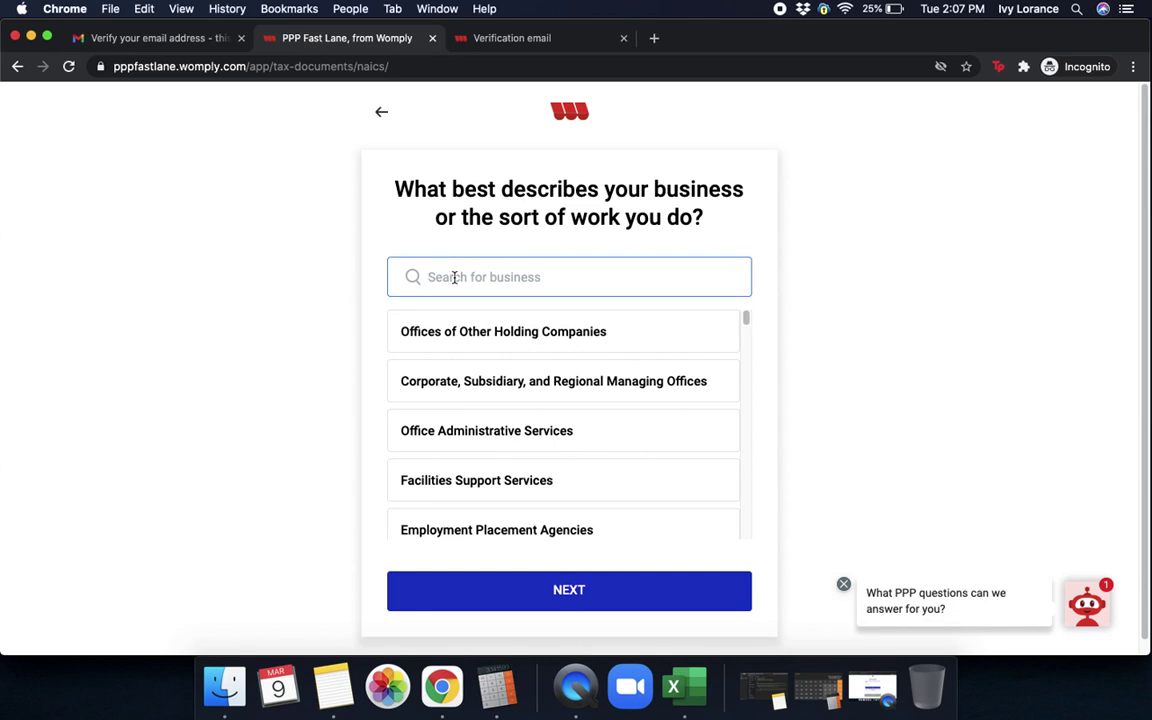
type("professional")
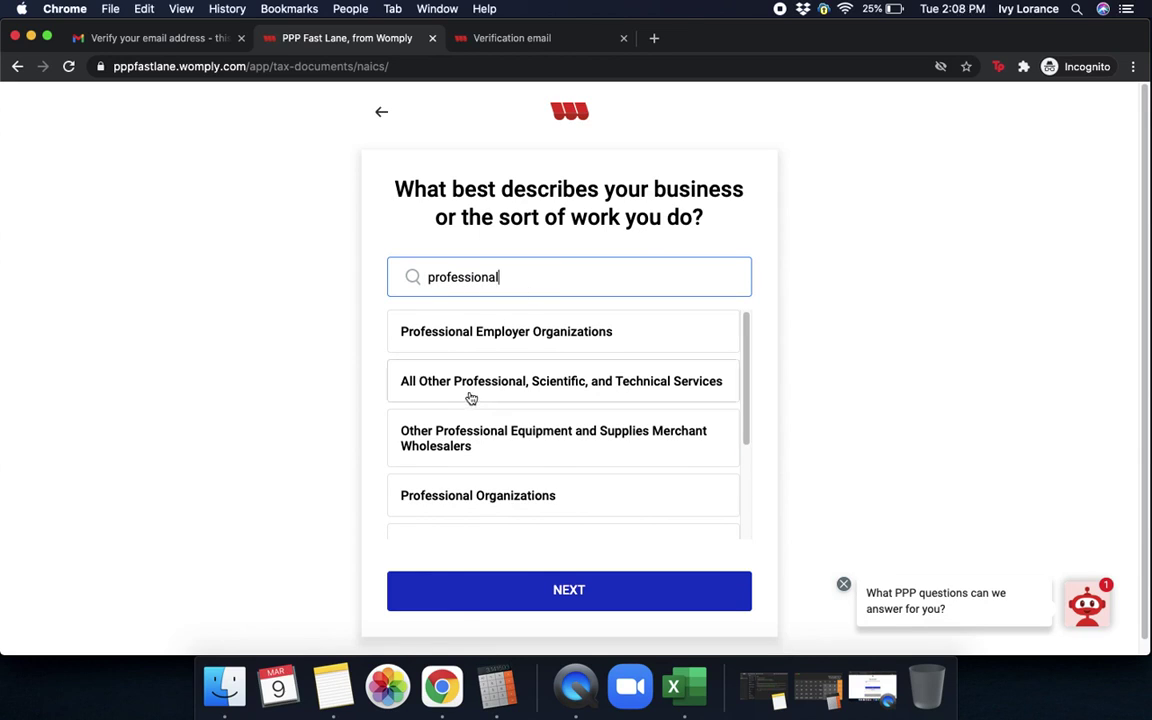
left_click(540, 391)
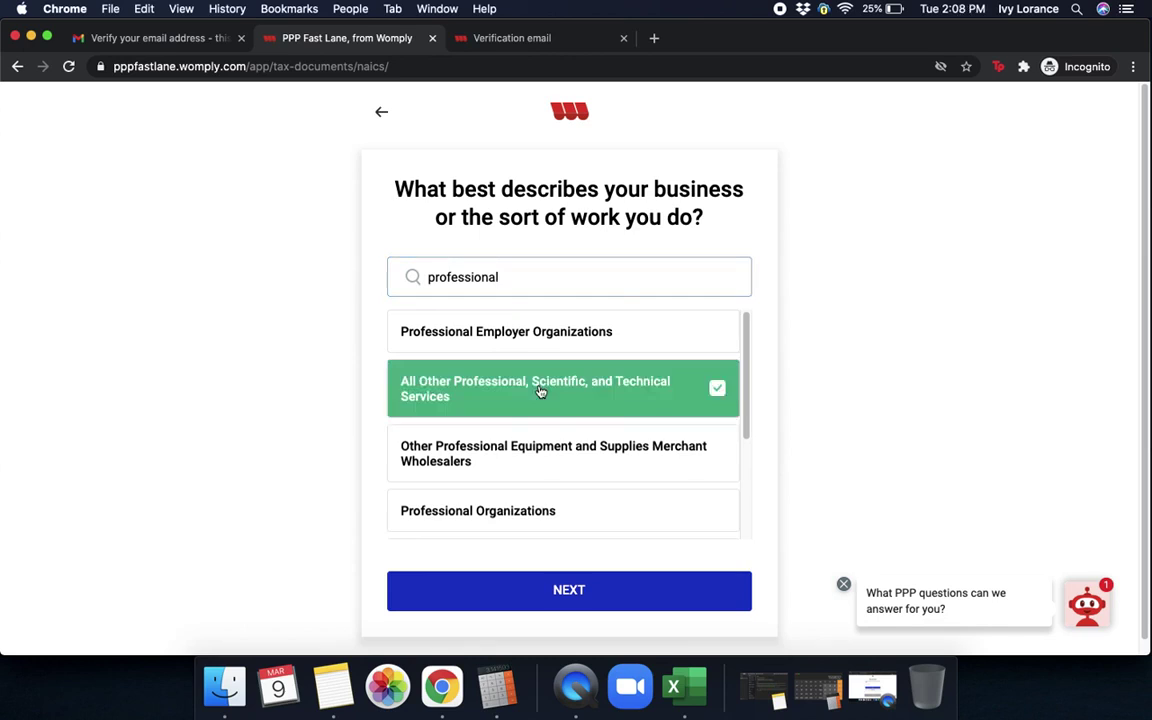
left_click(554, 606)
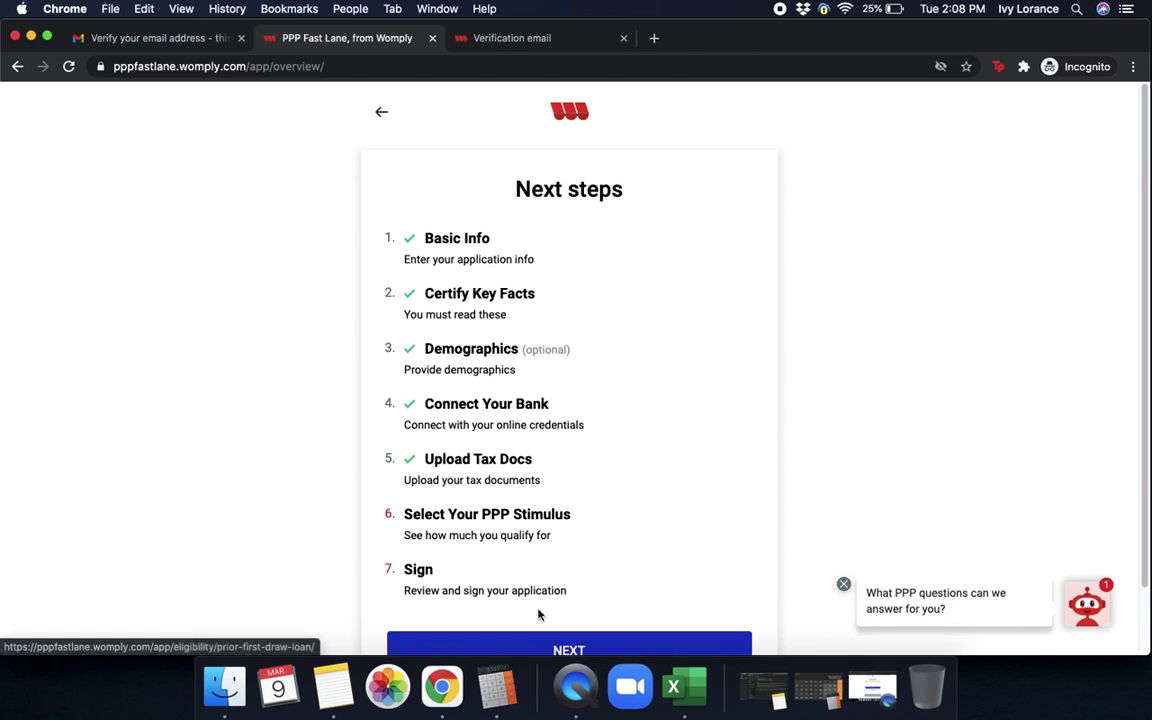
Pass the Next steps overview and answer NO to having received a PPP loan before
left_click(546, 636)
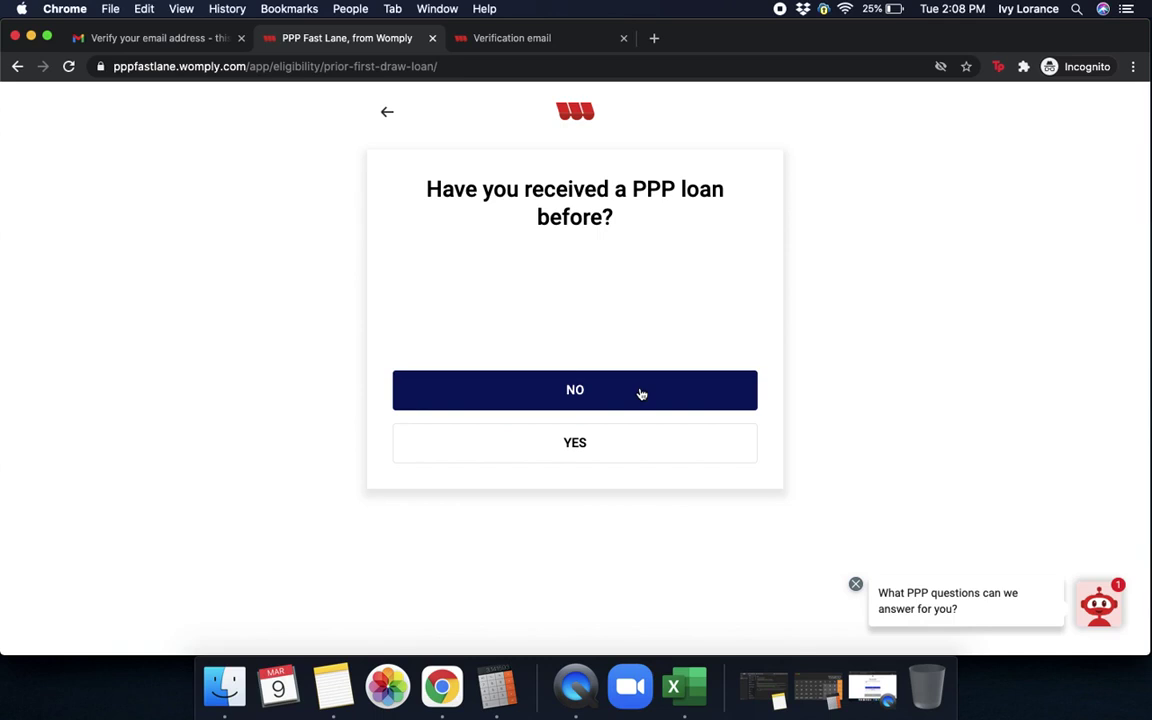
left_click(641, 394)
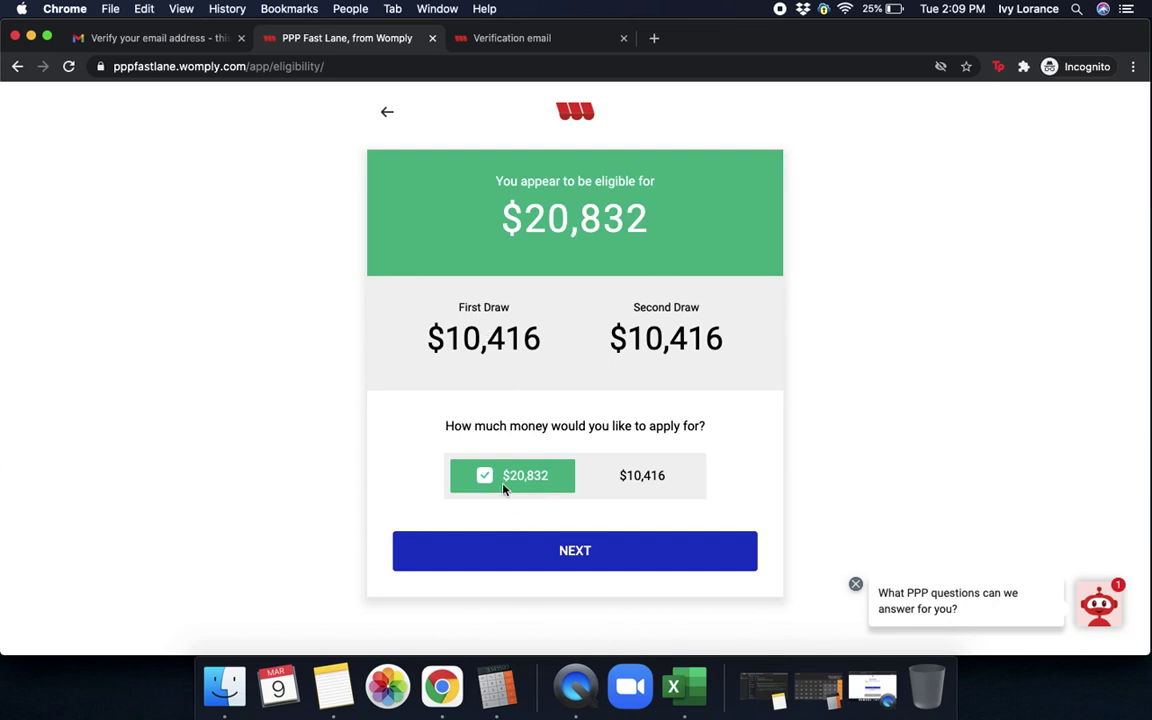
Keep the $20,832 loan amount selected and continue to the Final review page
left_click(559, 552)
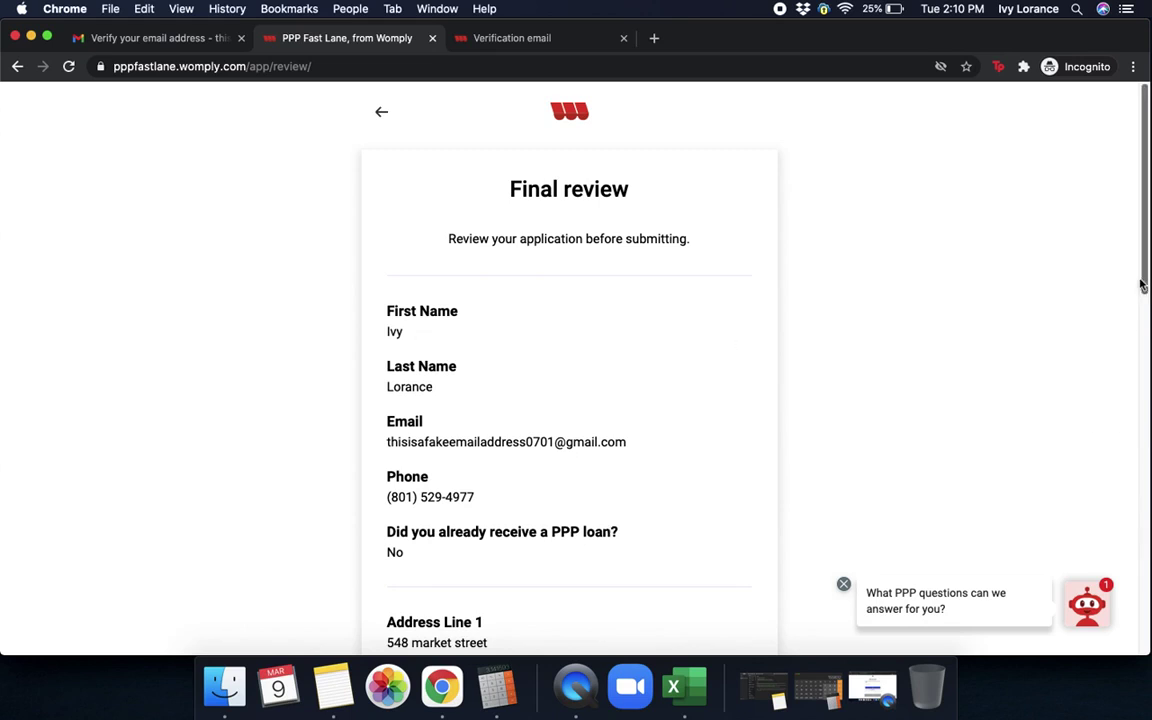
Review the loan amounts down to the $20832.00 total and move past the review page
scroll(1134, 327, "down", 5)
scroll(1127, 428, "down", 1)
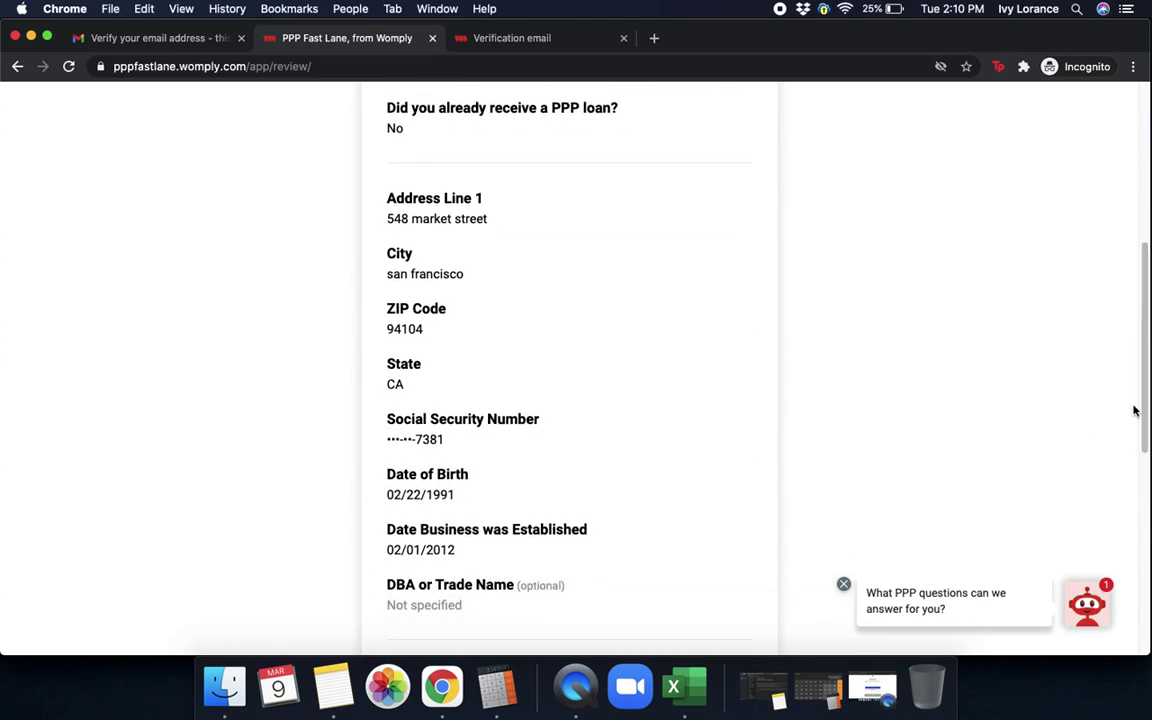
scroll(1134, 420, "down", 1)
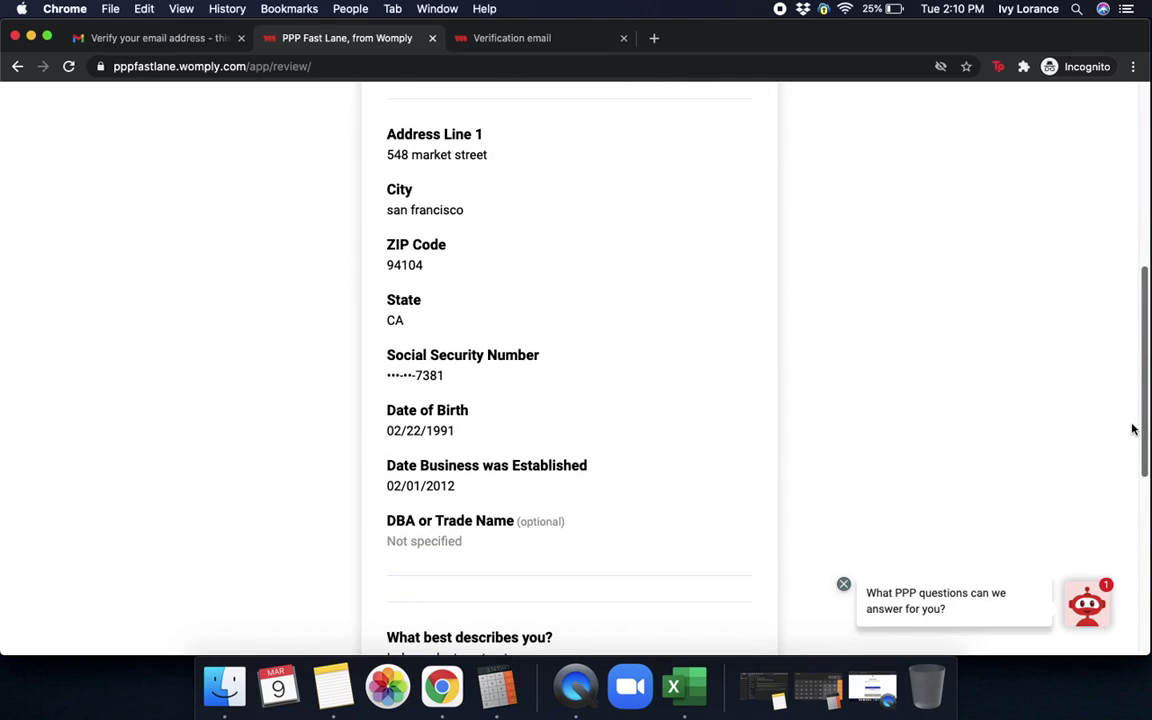
scroll(1133, 429, "down", 1)
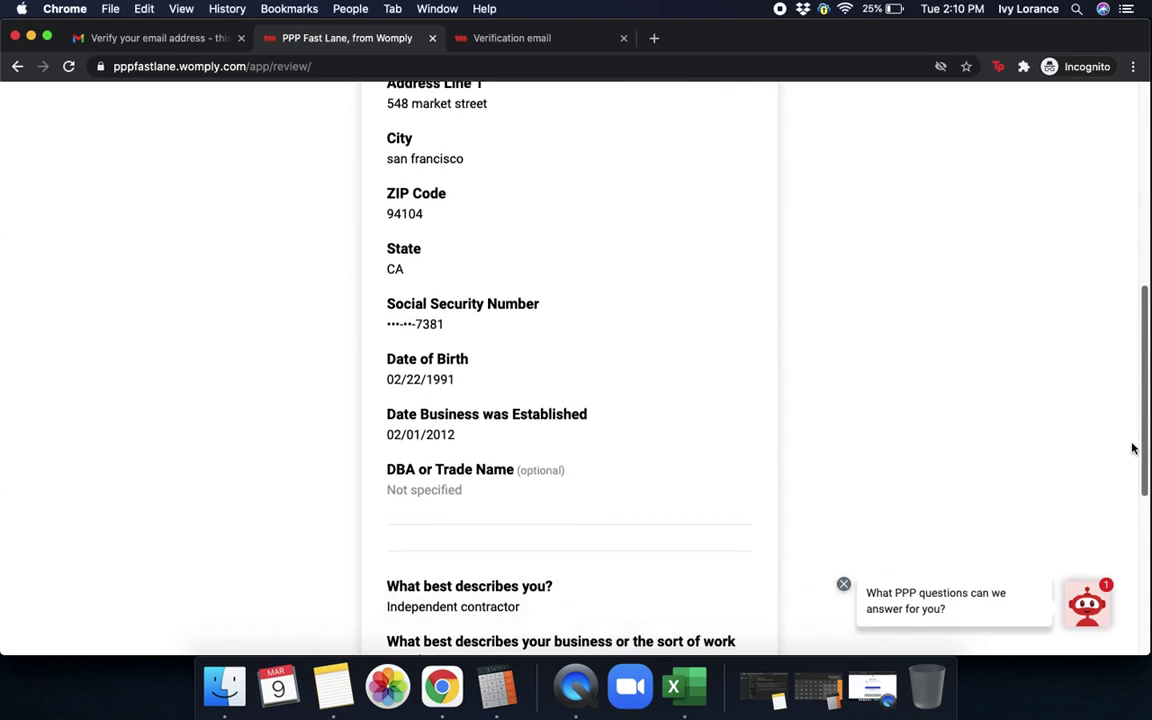
scroll(1133, 448, "down", 1)
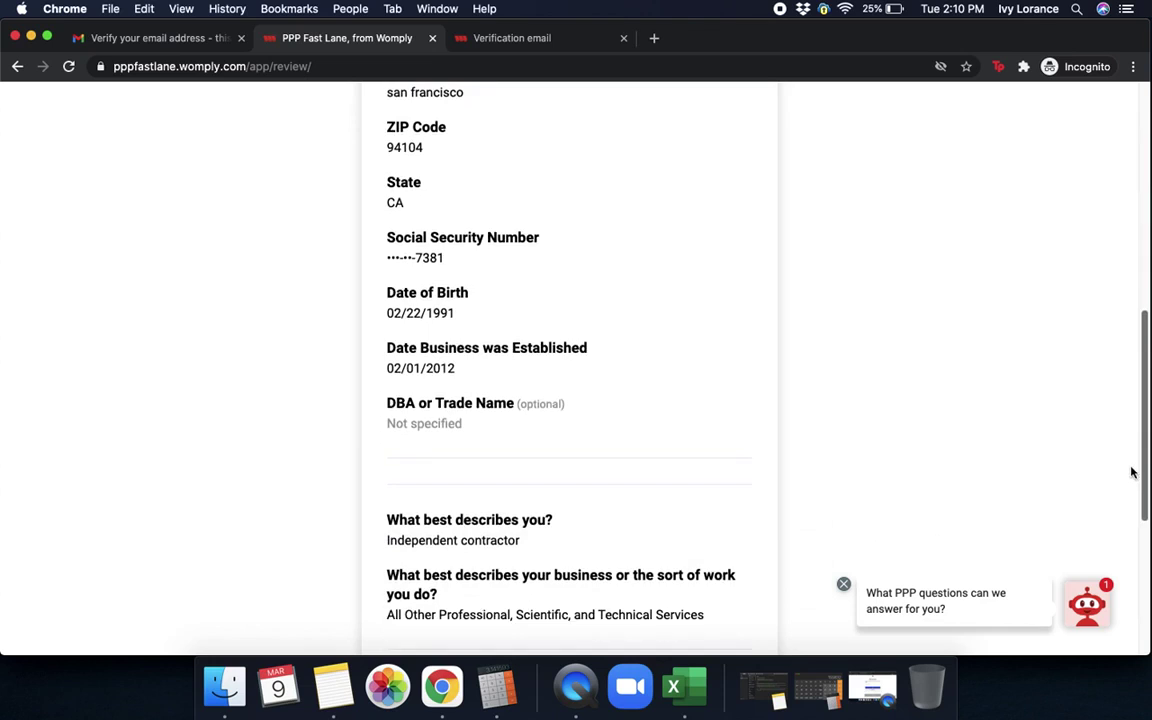
scroll(1132, 470, "down", 1)
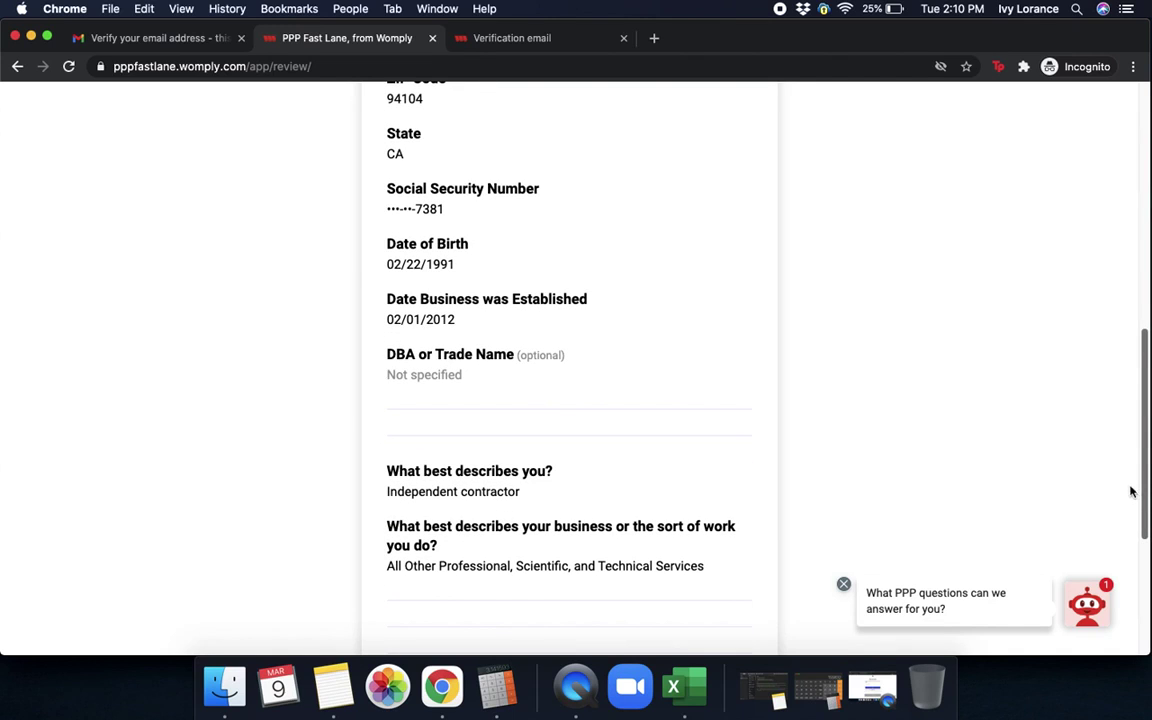
scroll(1133, 505, "down", 2)
scroll(1133, 517, "down", 3)
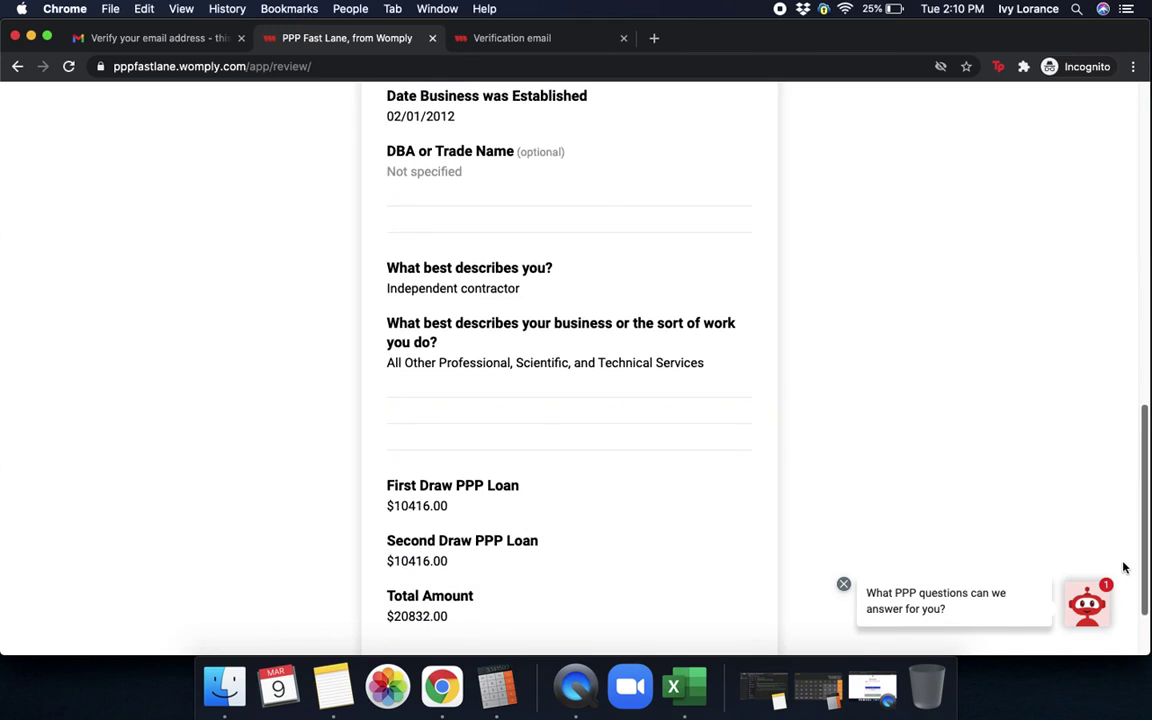
scroll(1123, 575, "down", 1)
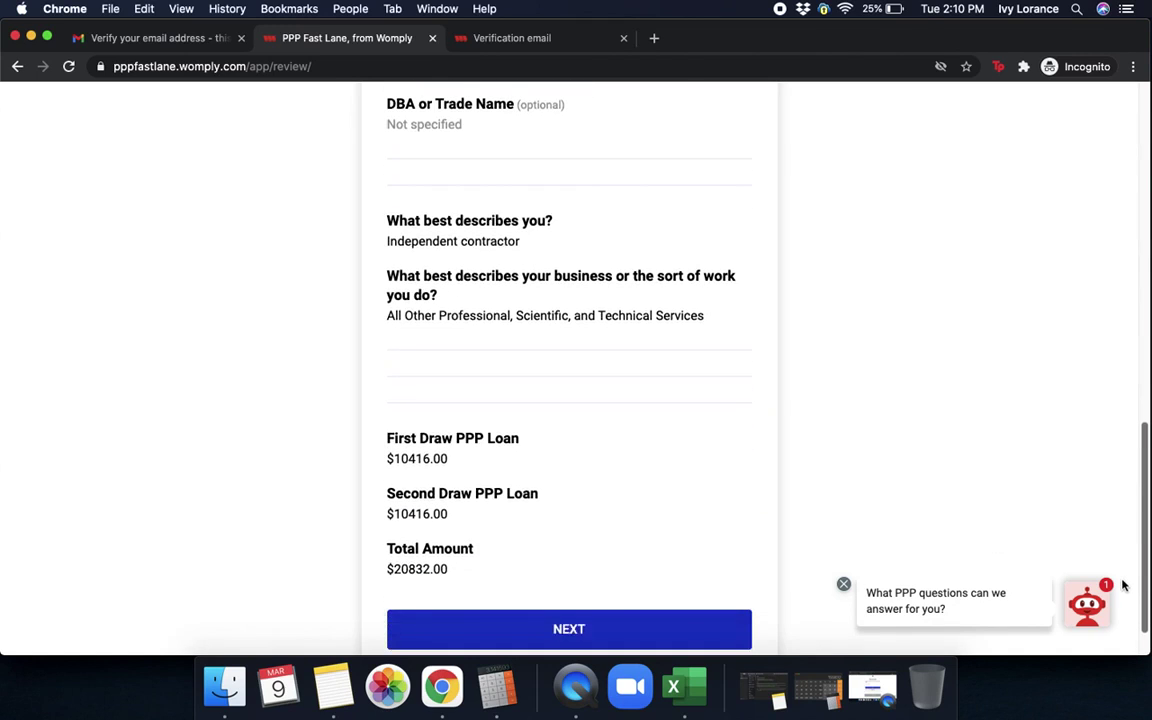
scroll(1122, 595, "down", 1)
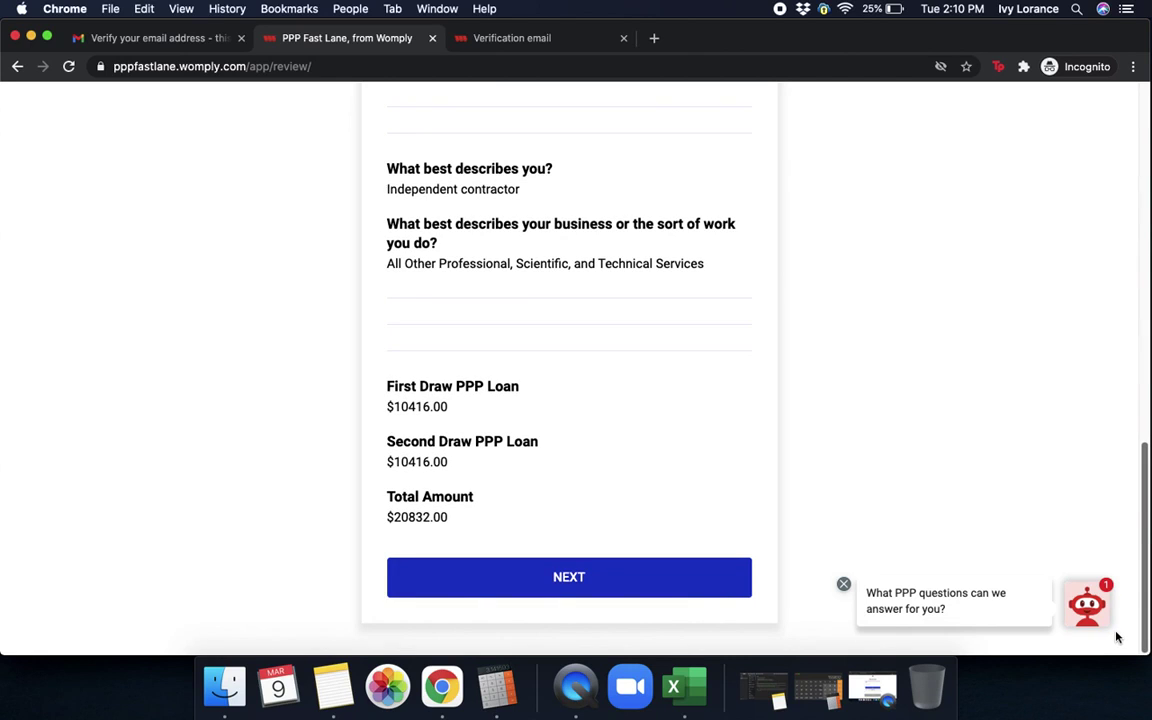
left_click(530, 590)
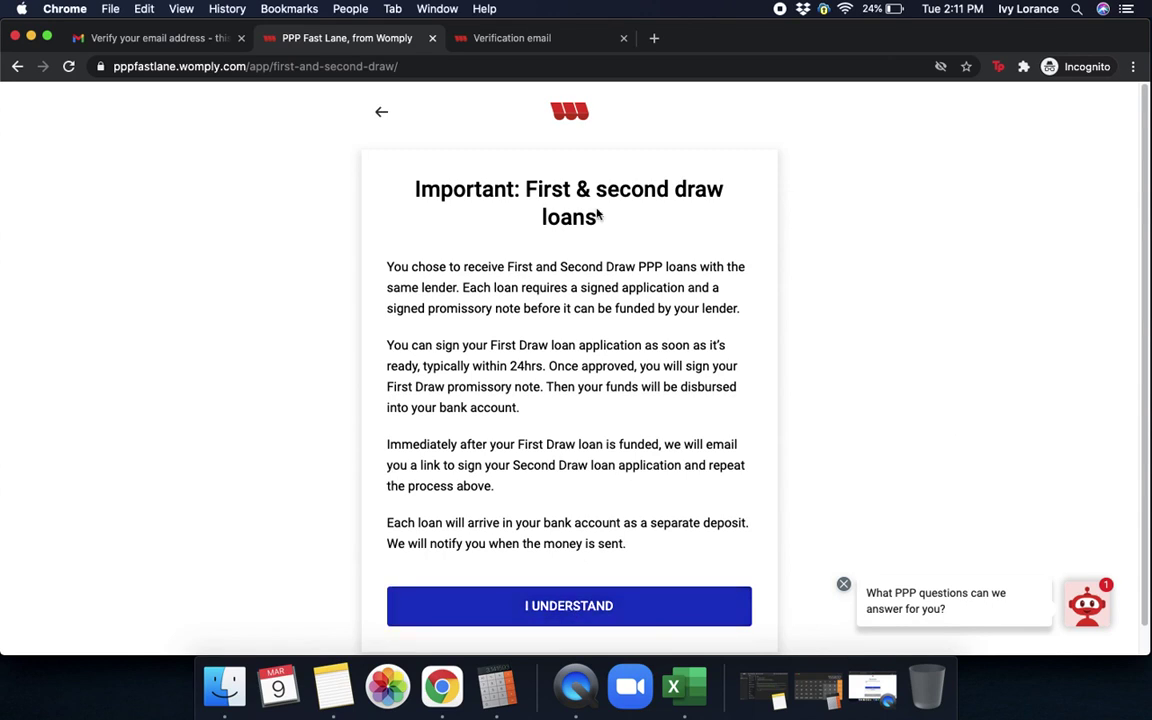
Acknowledge the 'Important: First & second draw loans' notice with I UNDERSTAND
left_click(595, 609)
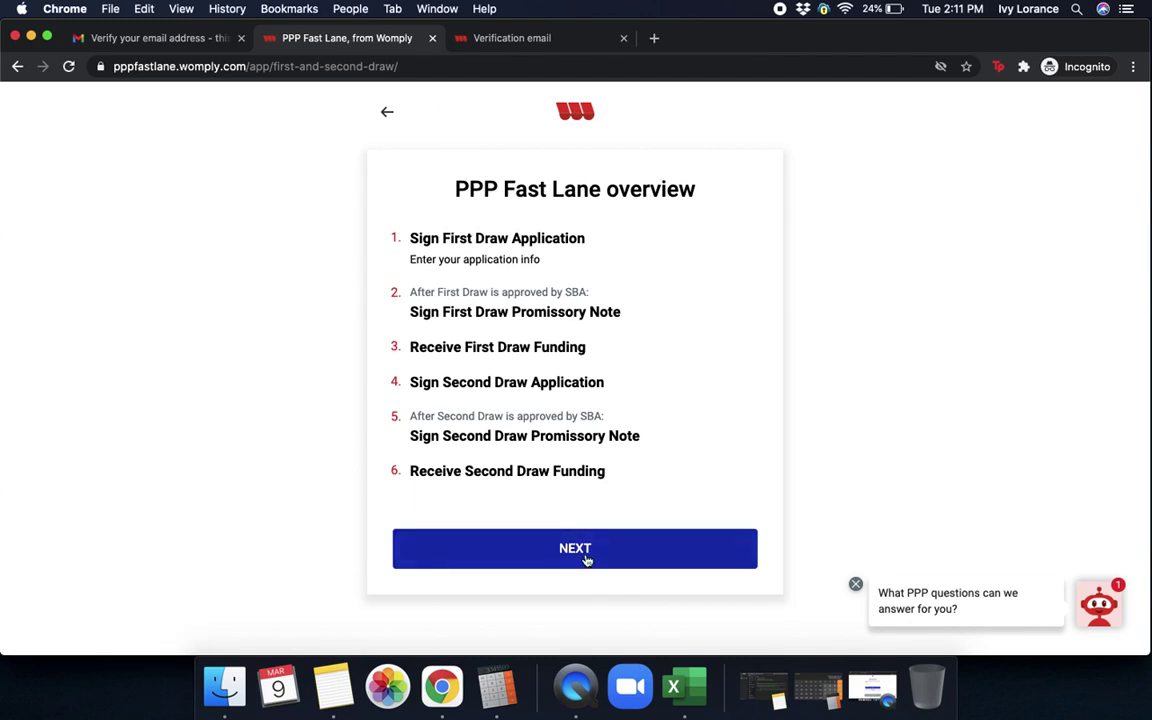
Continue past the six-step PPP Fast Lane overview
left_click(587, 559)
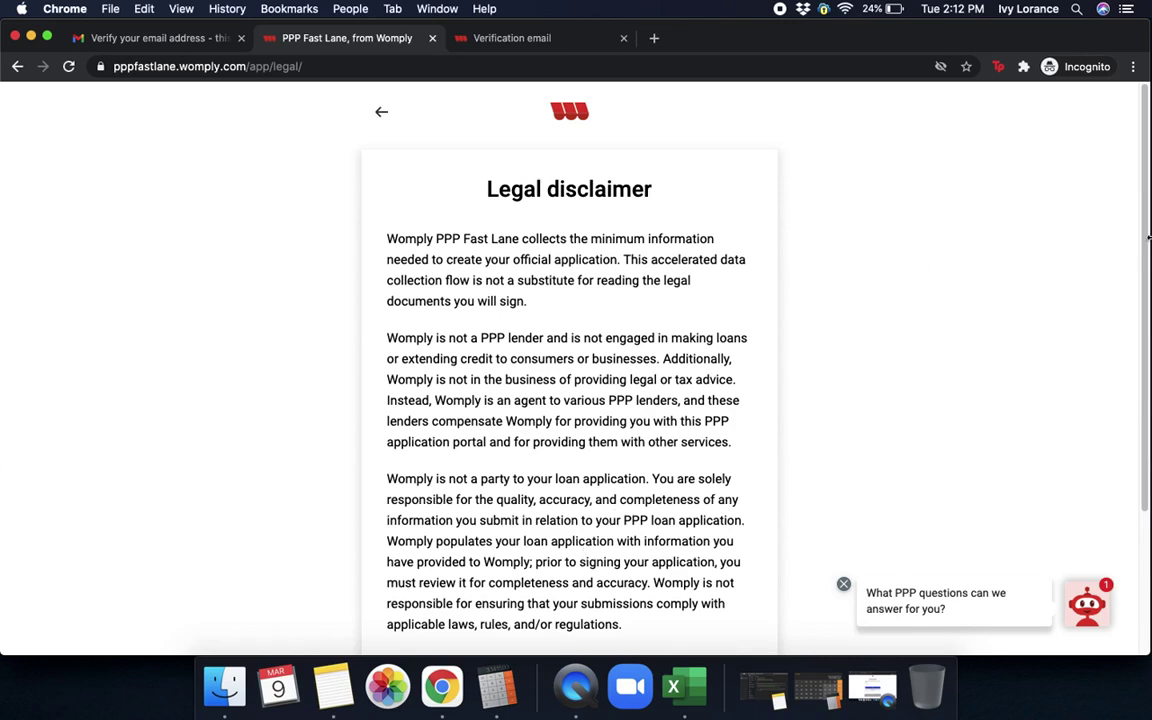
Read to the end of the legal disclaimer and choose COMPLETE APPLICATION
left_click_drag(1143, 272, 1146, 433)
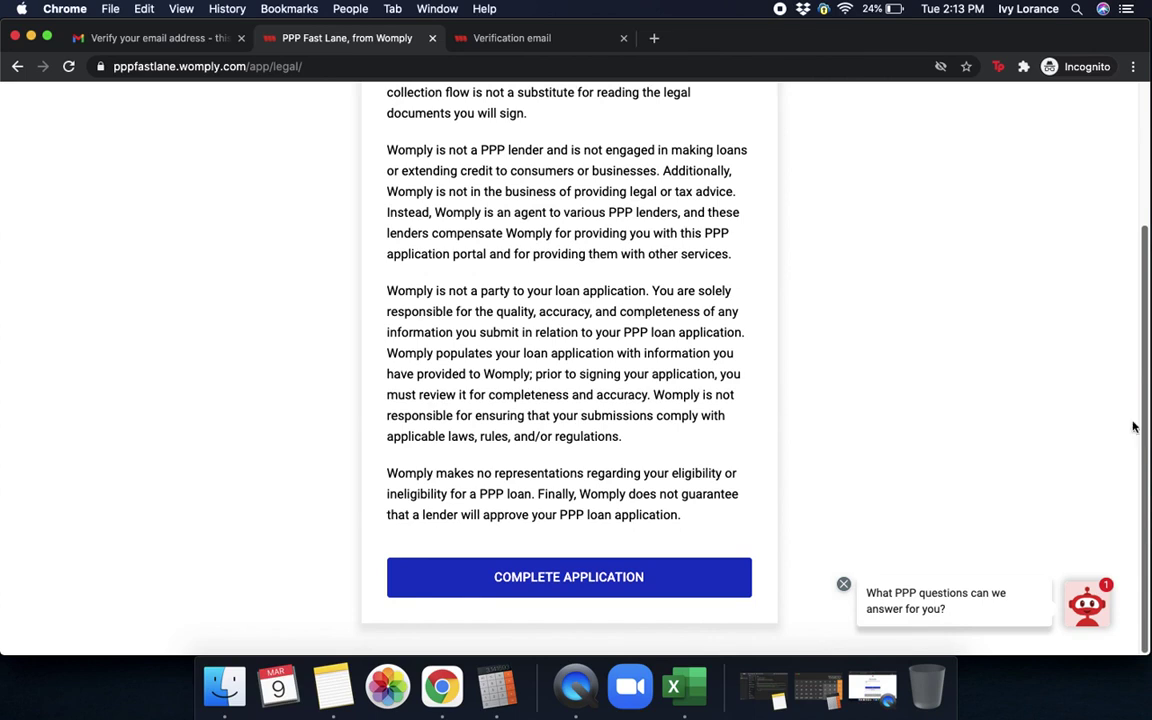
left_click(689, 589)
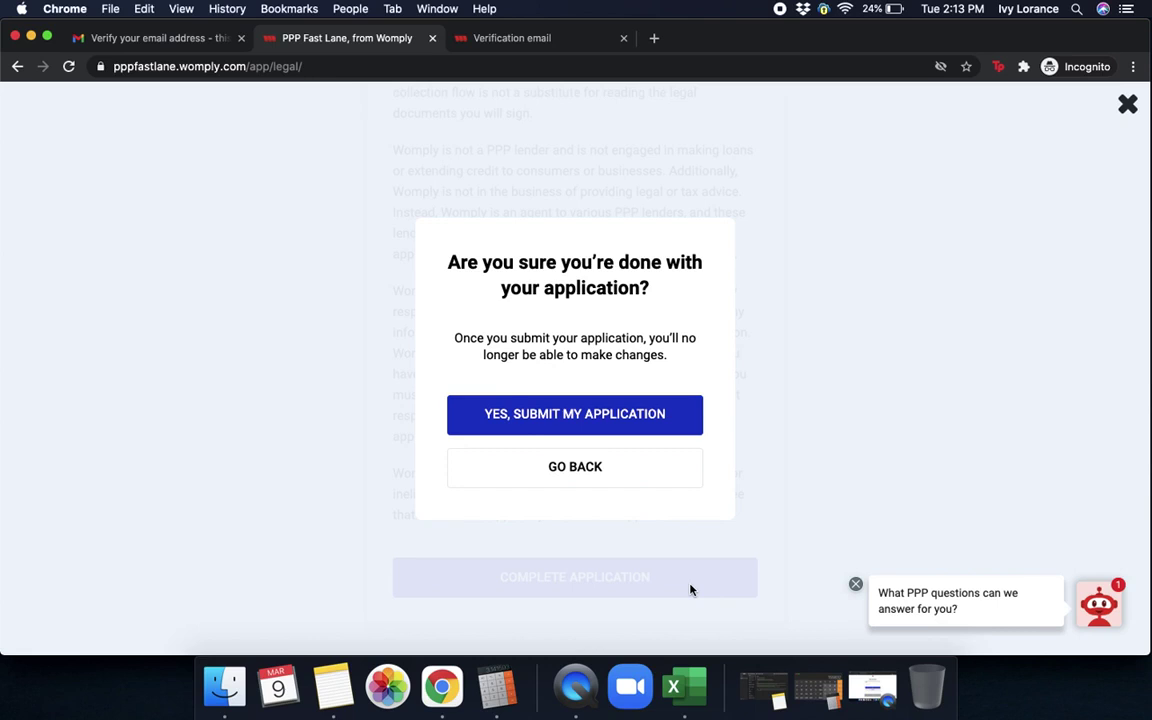
Confirm with 'Yes, submit my application' in the confirmation dialog
left_click(540, 423)
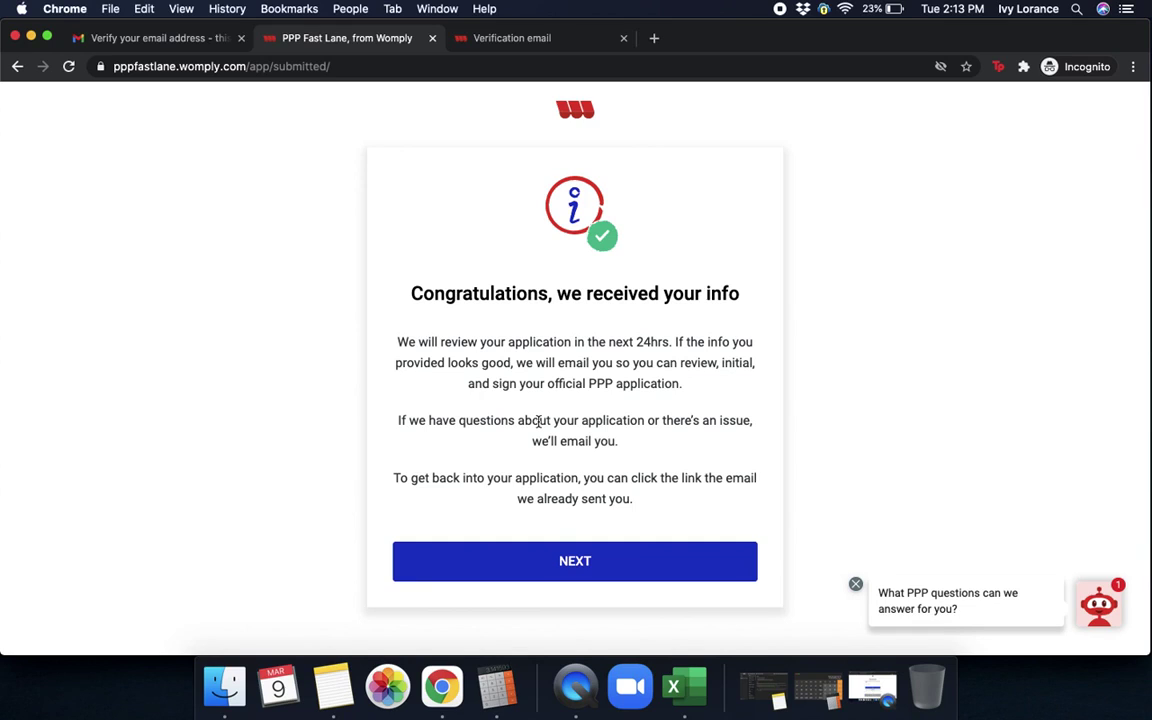
Go past the 'Congratulations' confirmation and the 'Did you know?' tip to SEE PPP STATUS
left_click(602, 556)
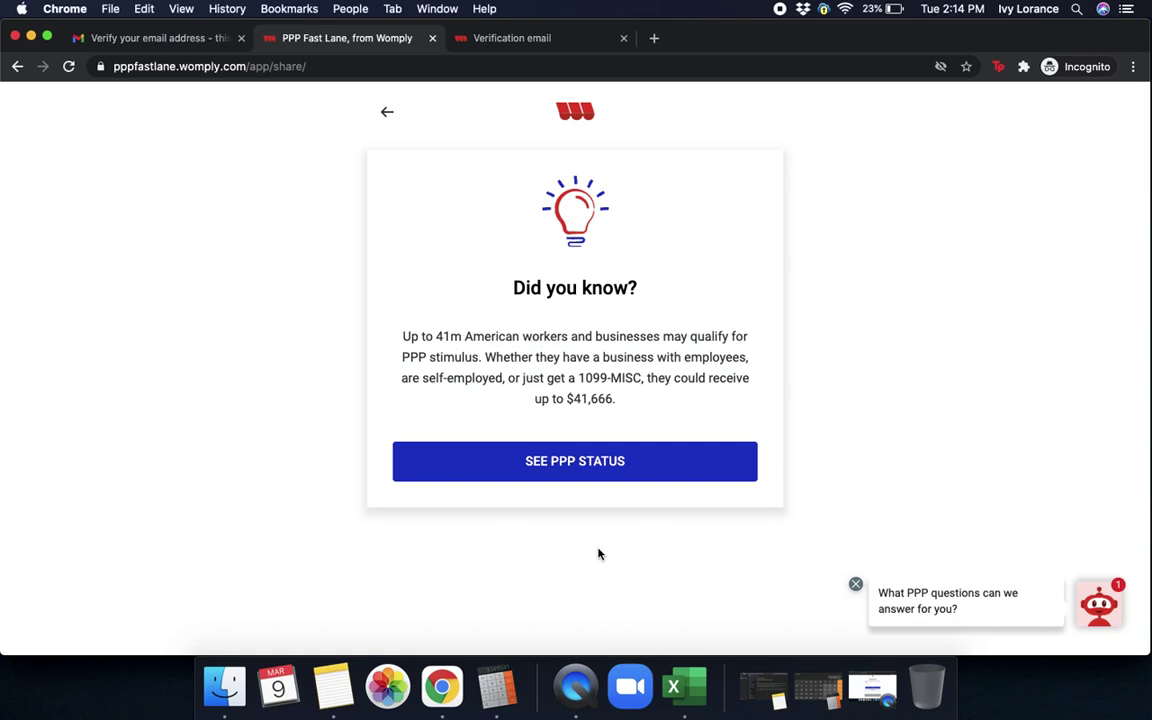
left_click(599, 465)
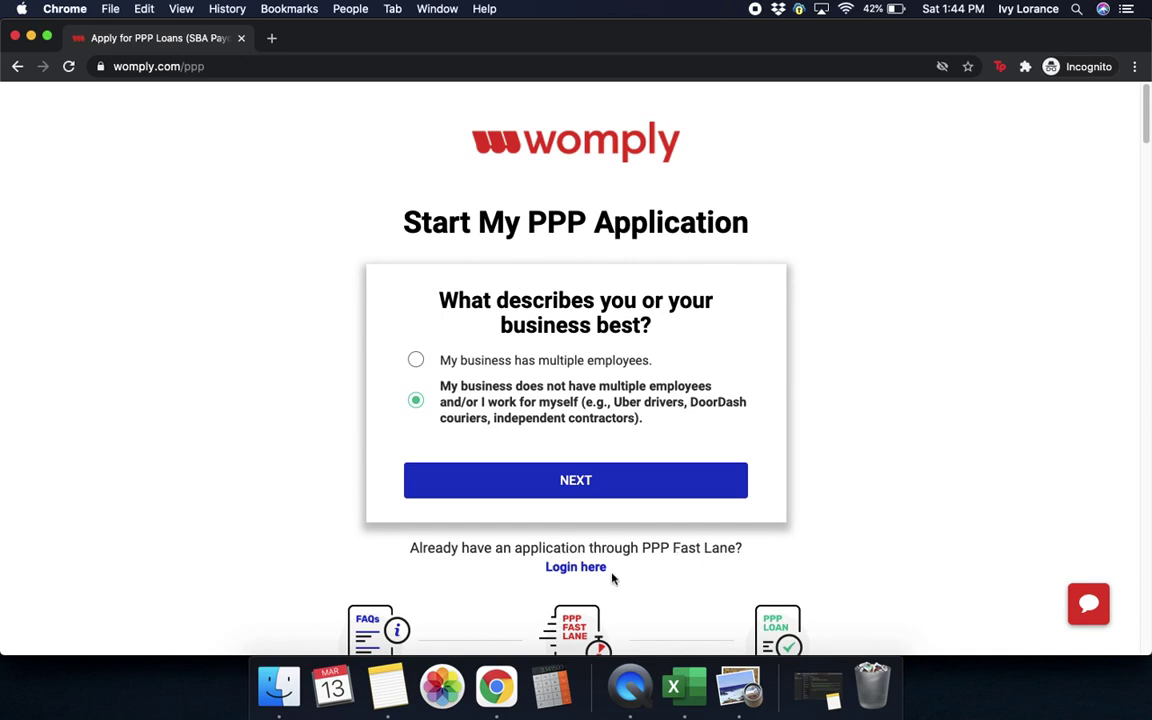
Log in with the saved mobile phone number and request a verification code
left_click(577, 568)
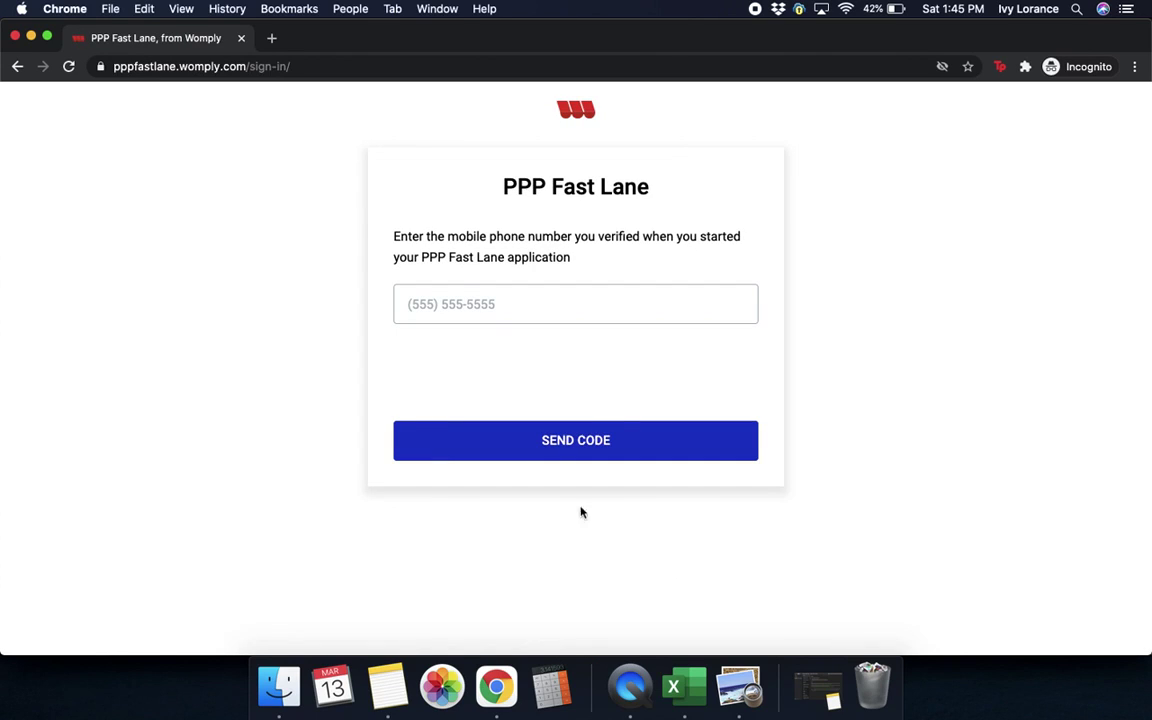
left_click(573, 298)
left_click(538, 347)
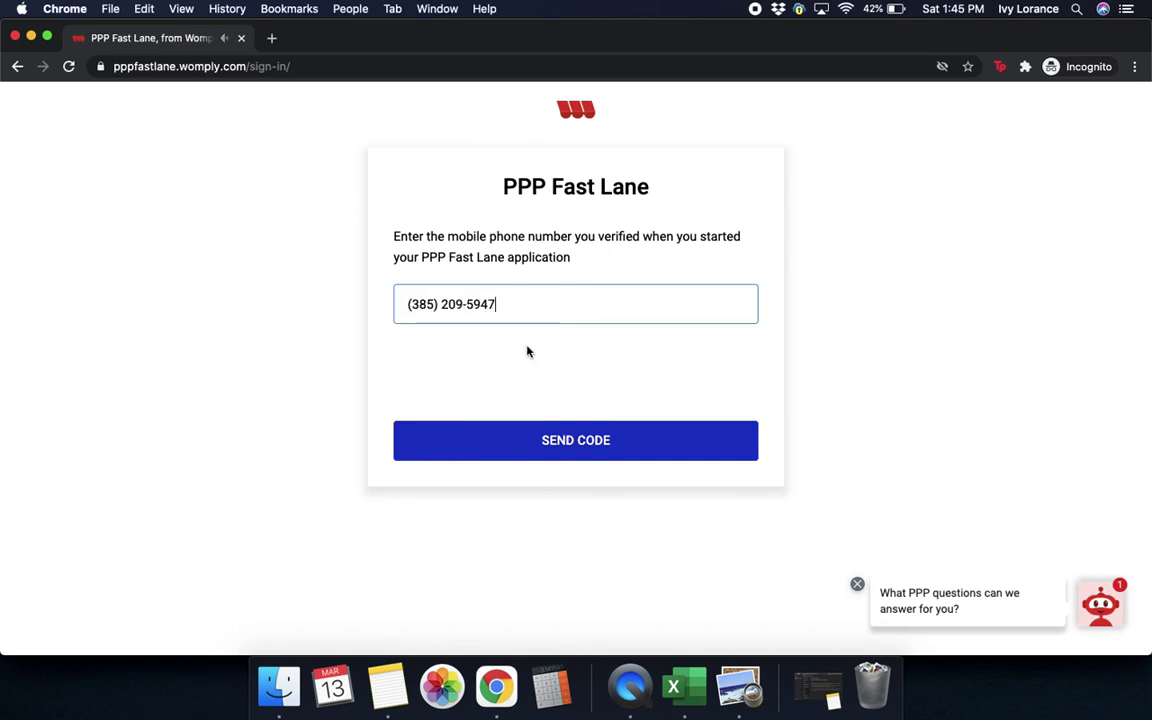
left_click(541, 432)
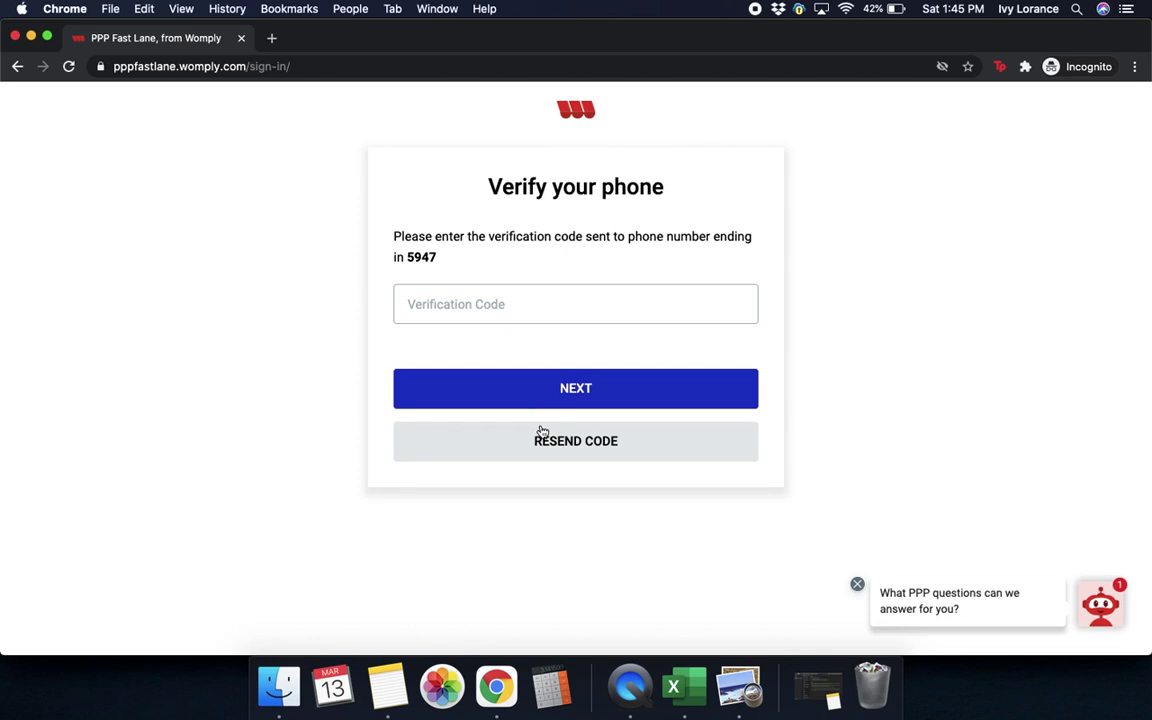
Enter the texted verification code and continue to the REQUESTED status page
left_click(512, 305)
left_click(599, 402)
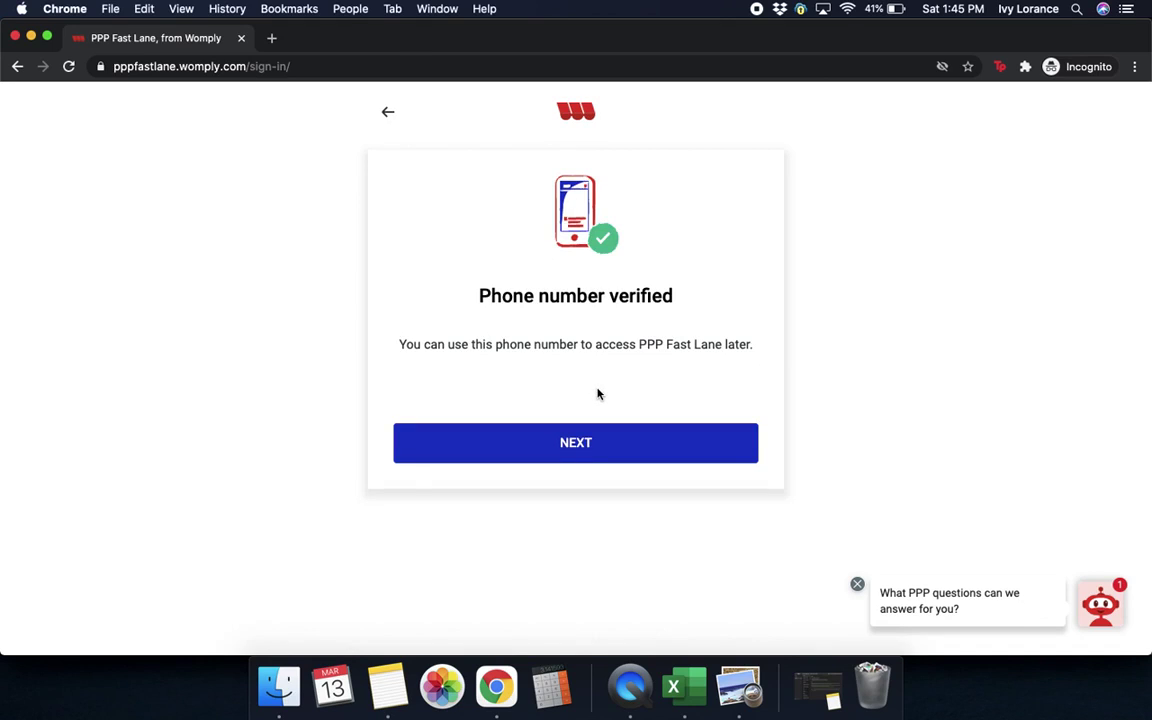
left_click(601, 450)
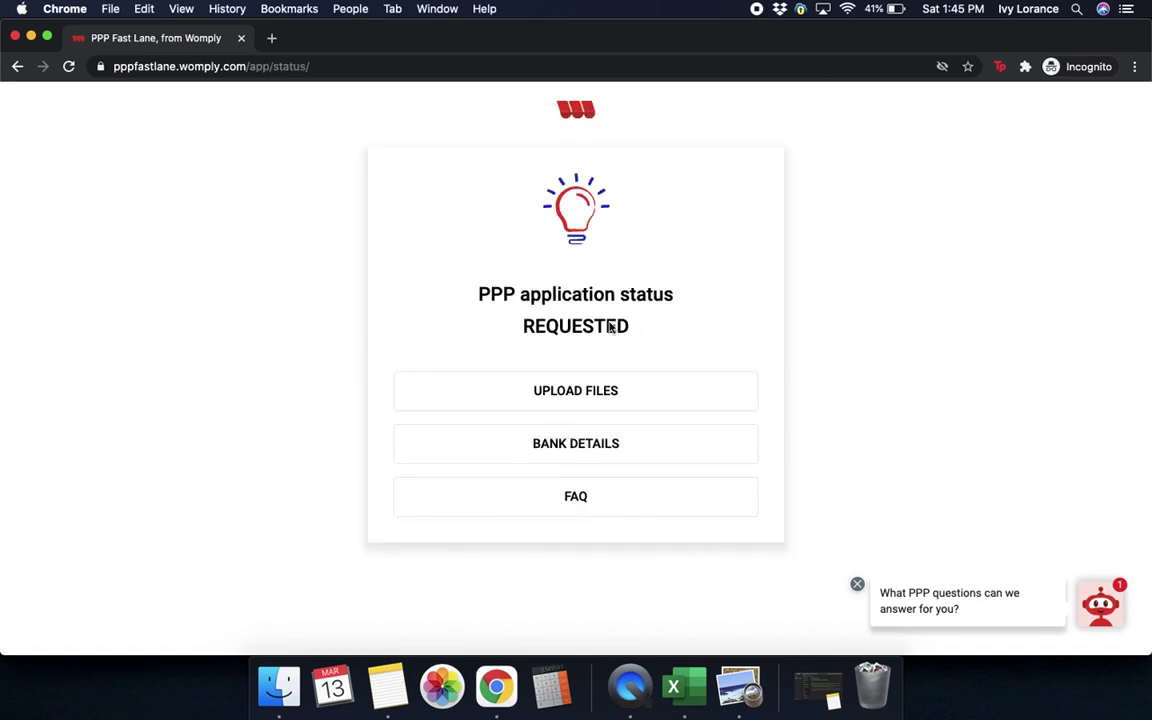